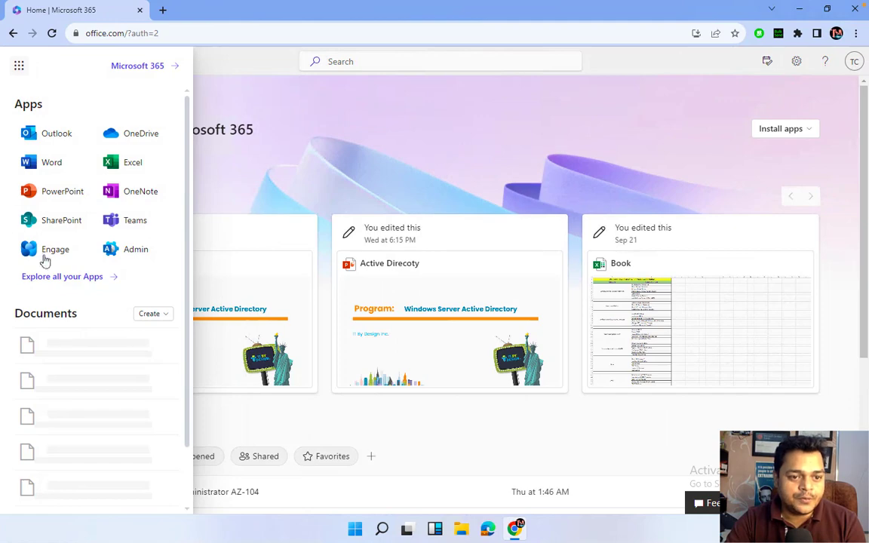
- Open the Microsoft 365 admin center and expand the full navigation down to Admin centers
click(135, 252)
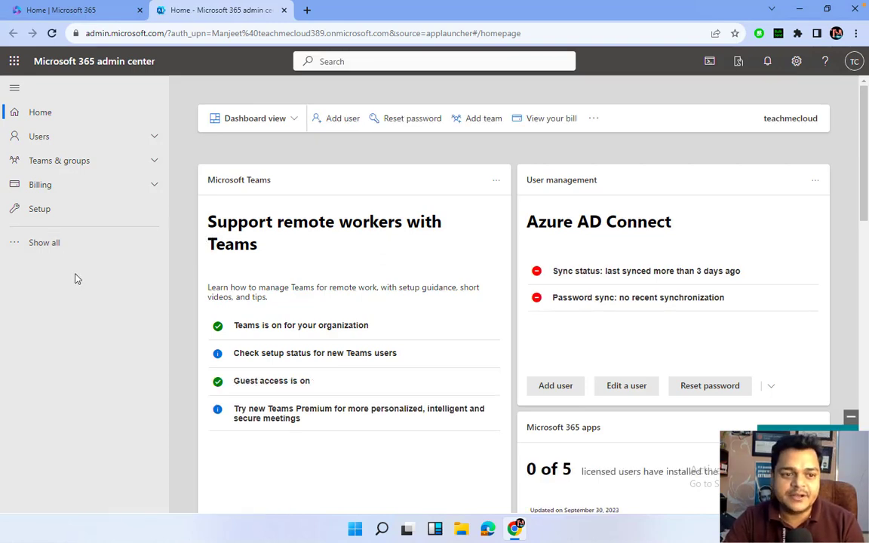
click(60, 251)
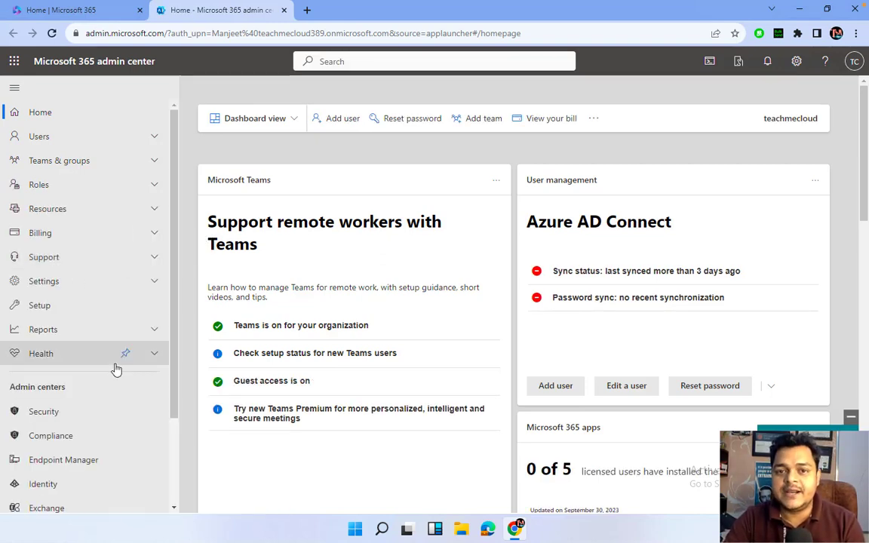
scroll(115, 364, down, 1)
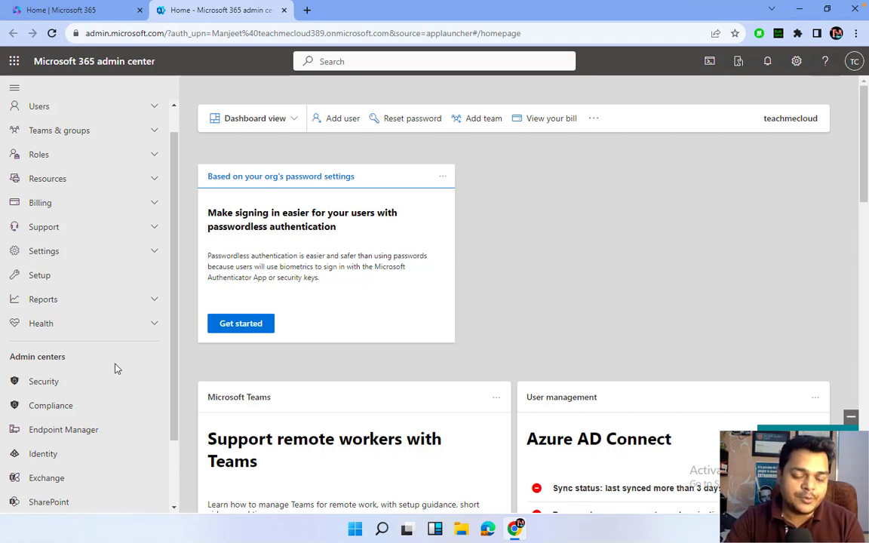
scroll(46, 430, down, 1)
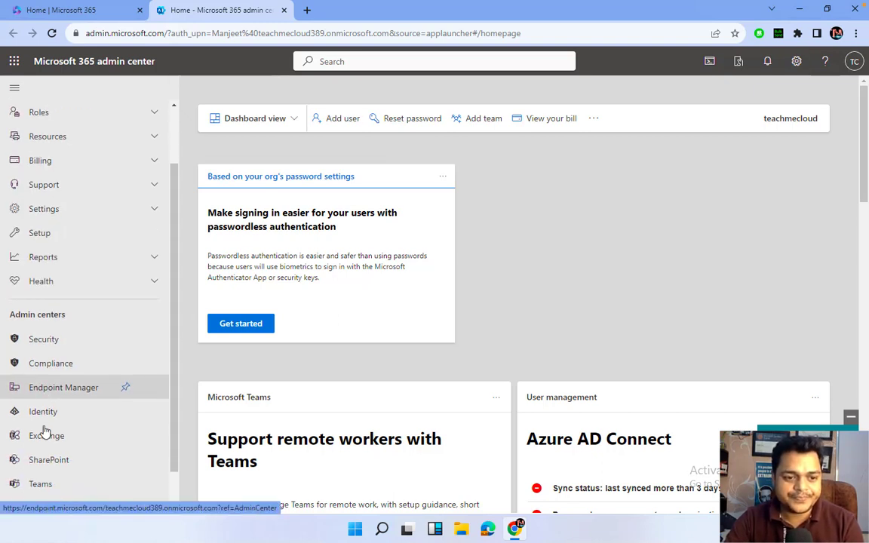
scroll(45, 430, down, 1)
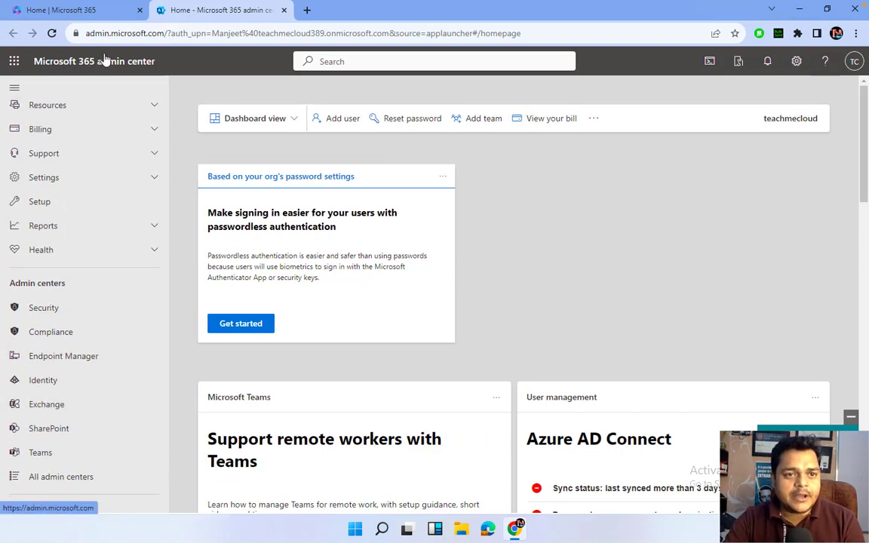
- Open the Identity admin center and sign in with the admin account and its password
click(43, 381)
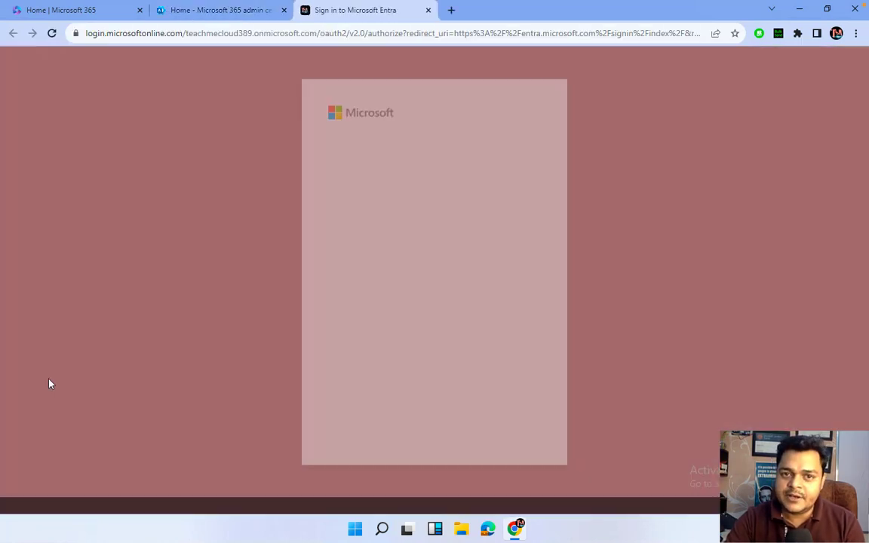
click(407, 204)
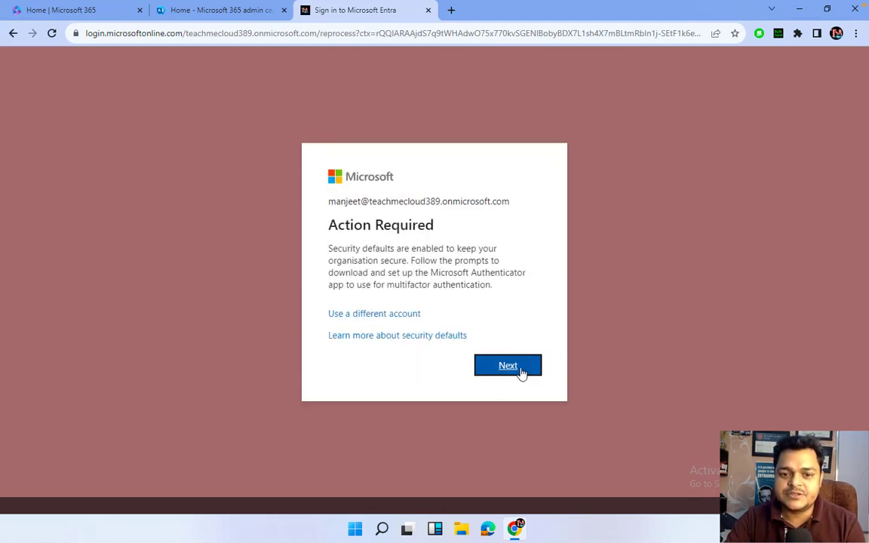
click(506, 367)
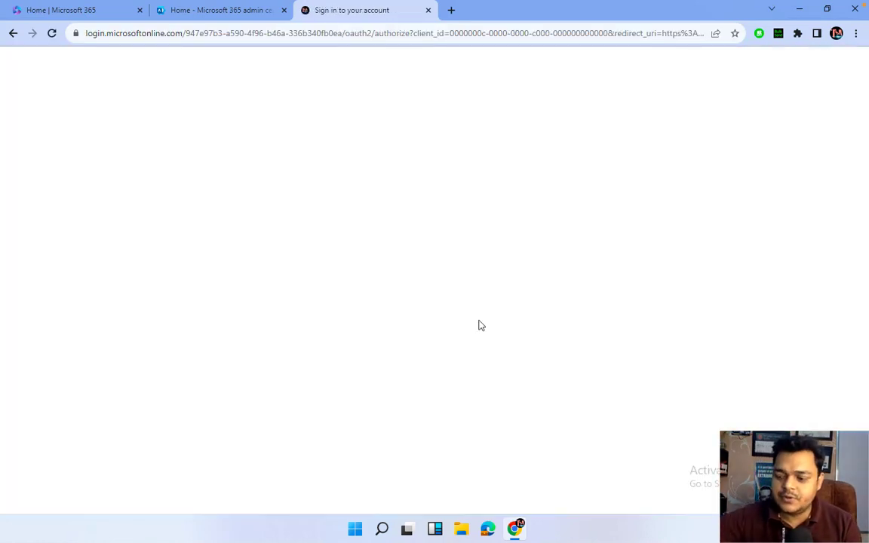
text(•••••••••)
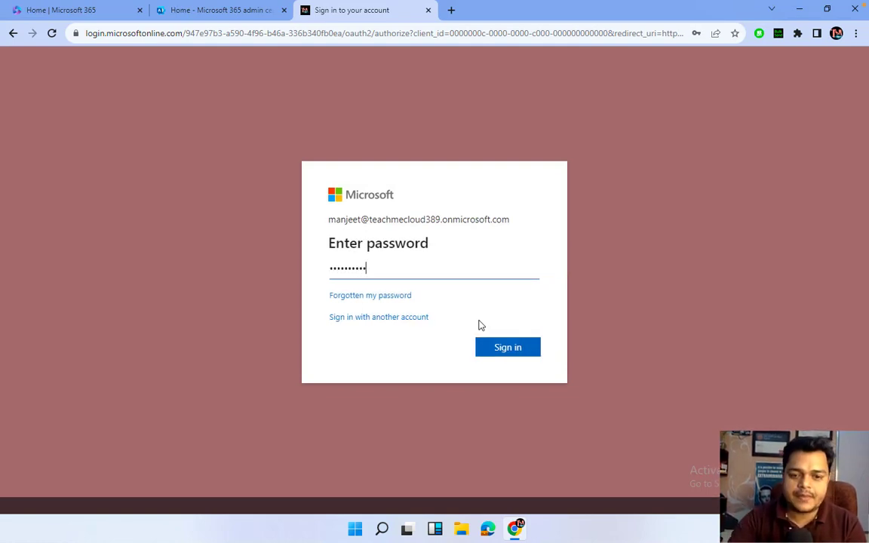
key(Return)
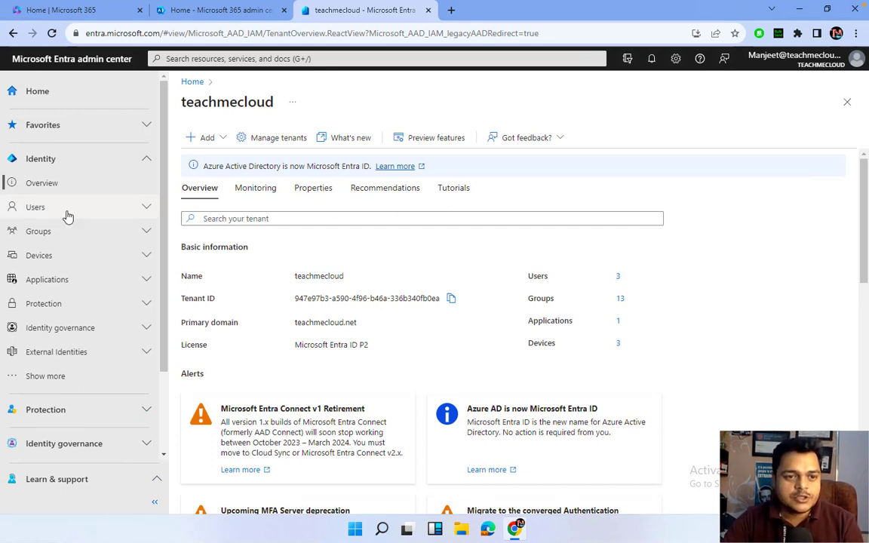
- Open All users under Users, listing the three accounts, and show the New user options
click(34, 208)
click(41, 233)
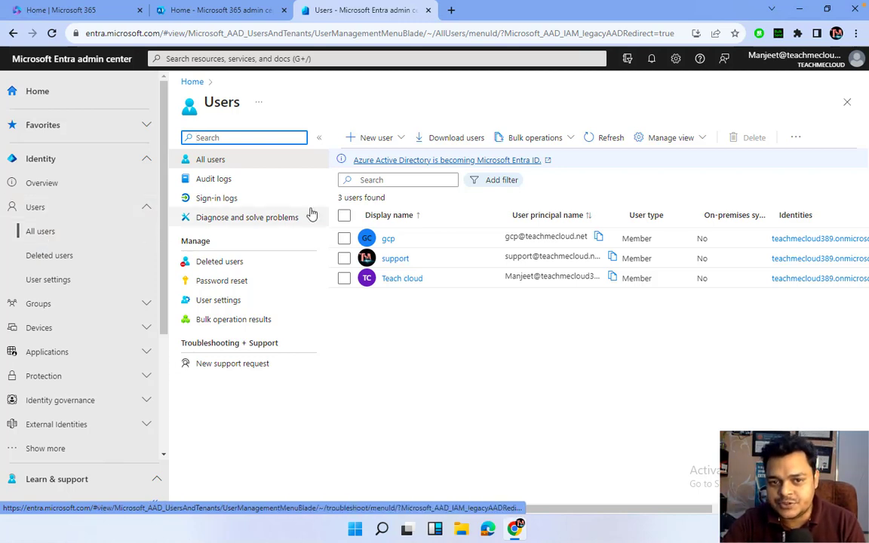
click(378, 138)
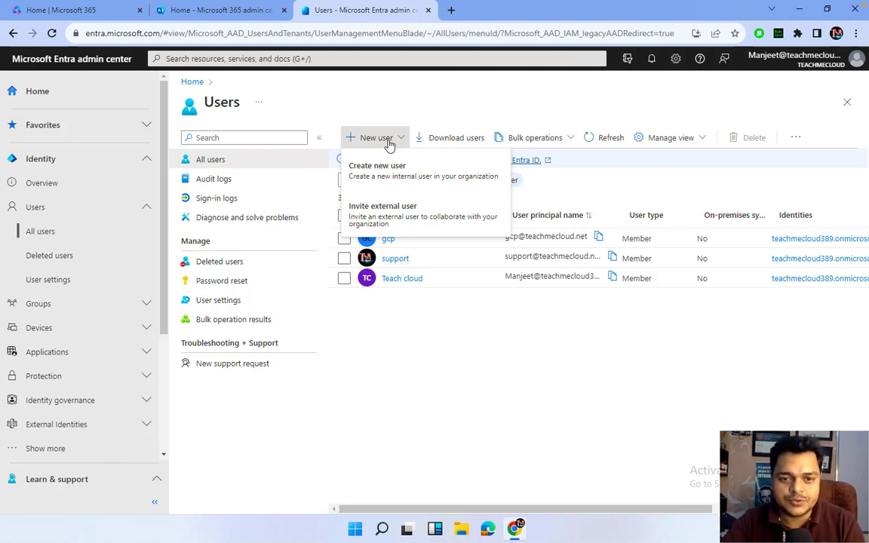
click(474, 138)
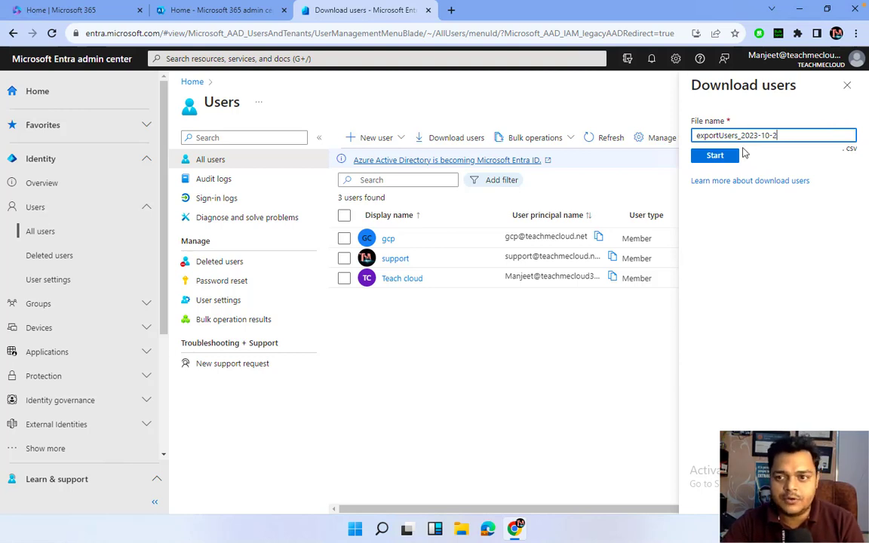
click(848, 85)
click(547, 139)
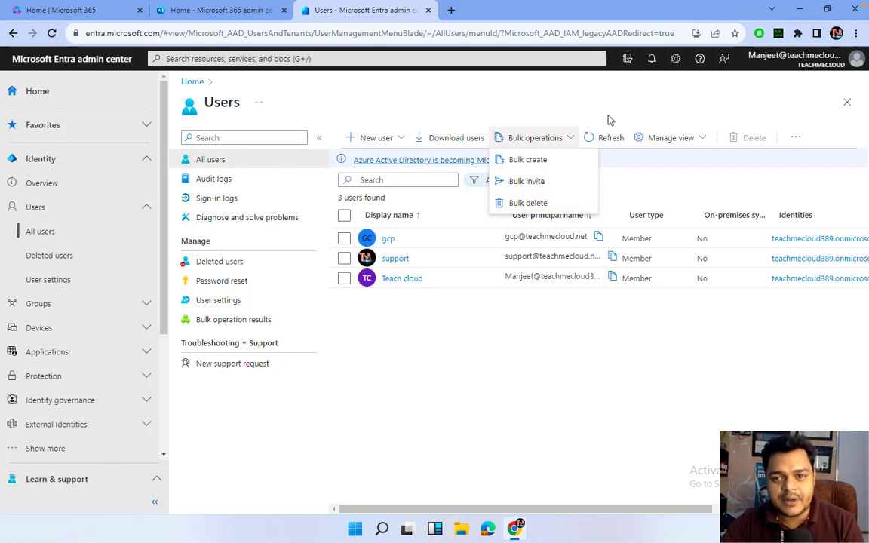
click(796, 138)
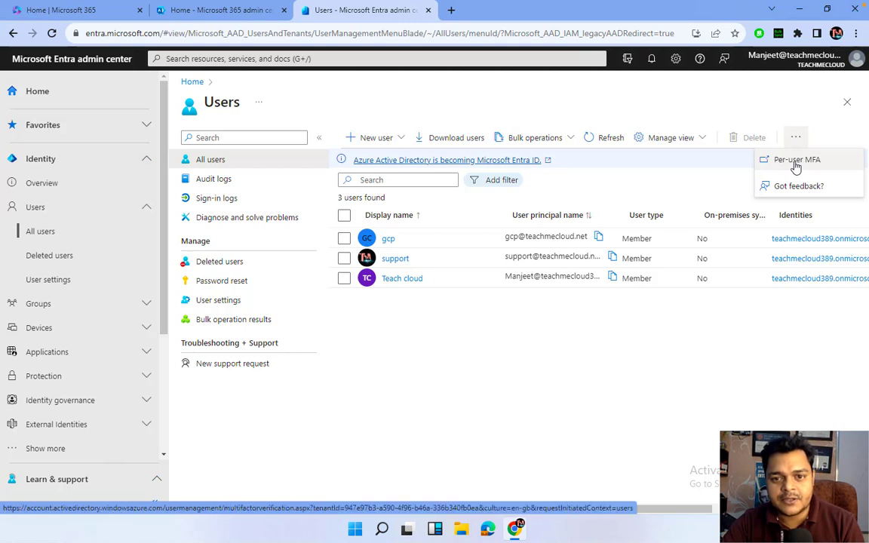
click(634, 431)
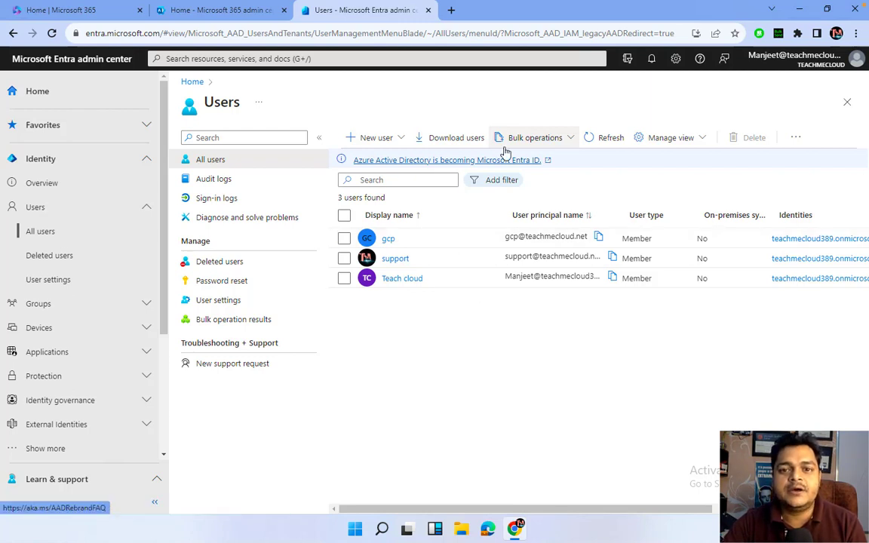
- Download the Bulk create CSV template as UserCreateTemplate (3).csv, then close the Bulk create panel
click(556, 141)
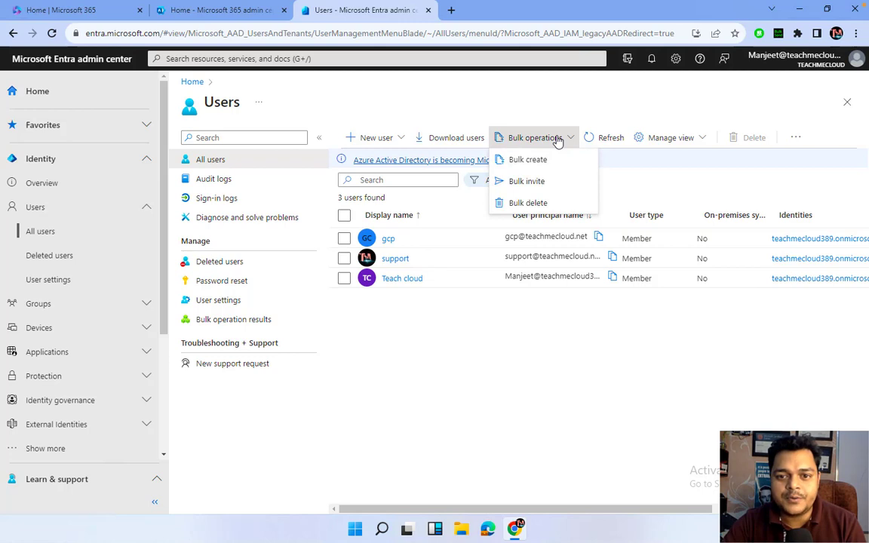
click(522, 164)
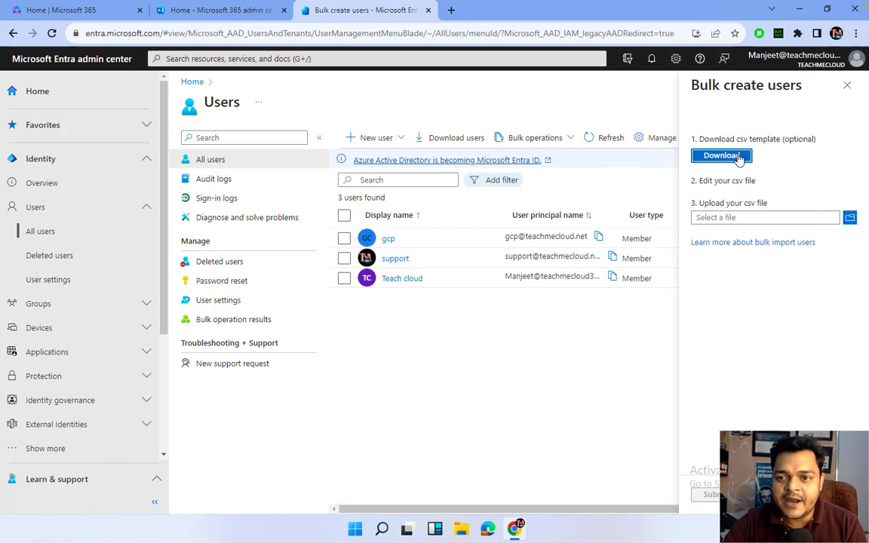
click(722, 156)
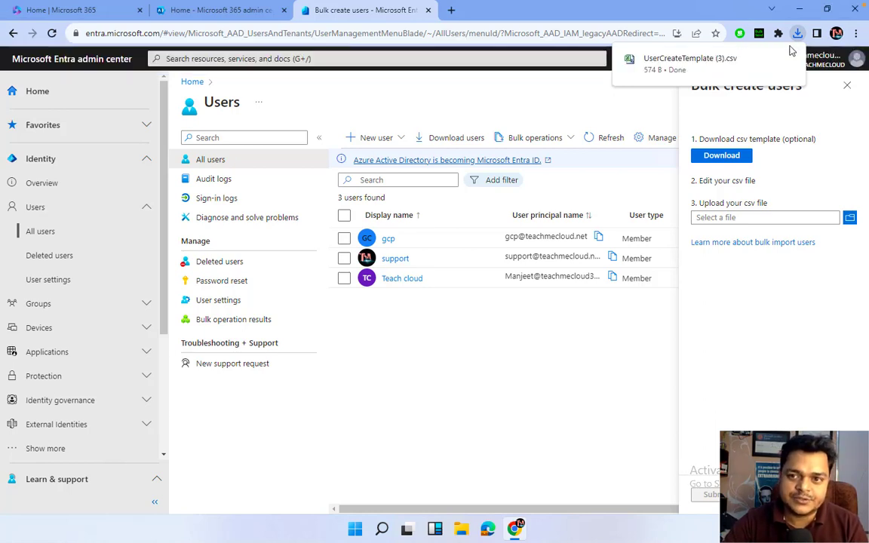
click(855, 89)
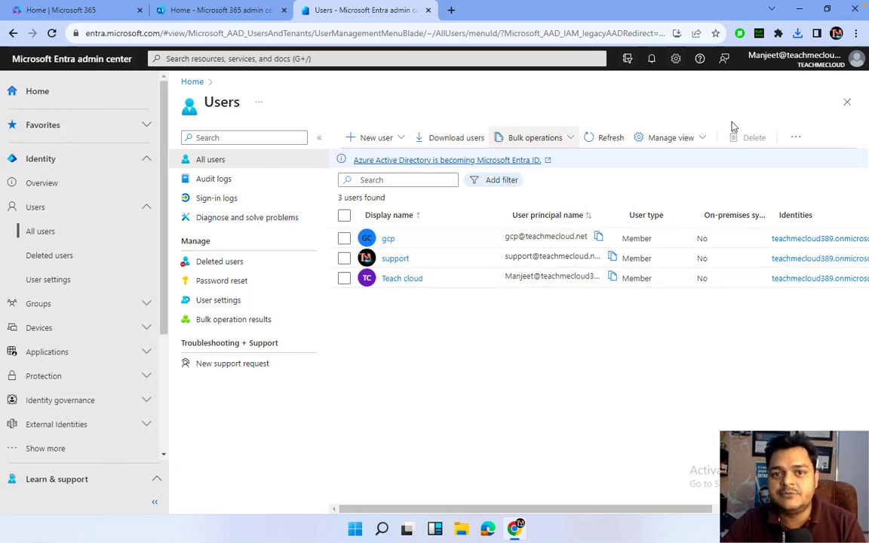
click(799, 37)
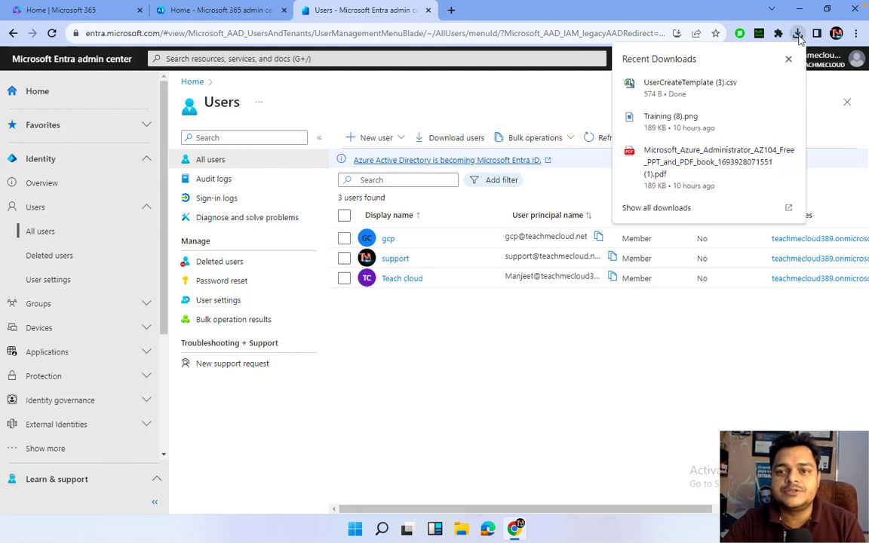
- Open UserCreateTemplate (3).csv from Chrome's recent downloads so it launches in Excel
click(695, 88)
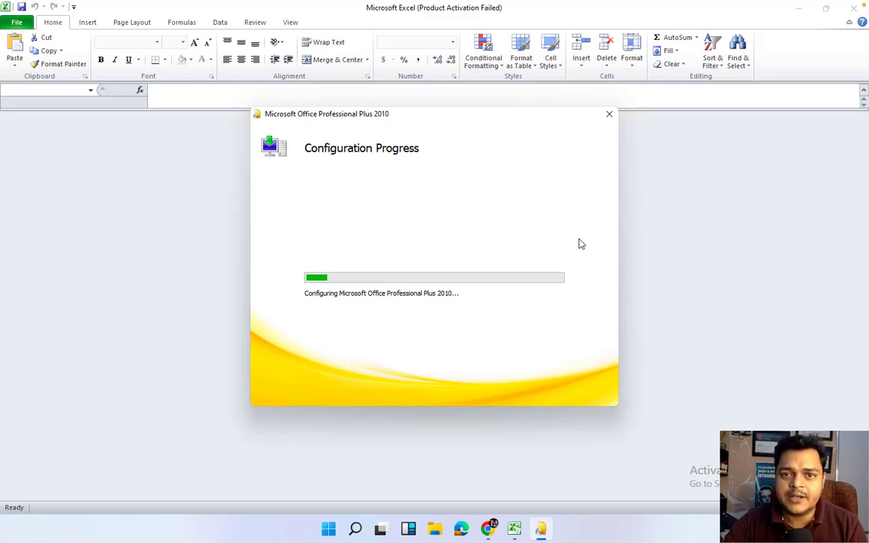
key(ctrl+Left)
key(ctrl+Right)
key(ctrl+Left)
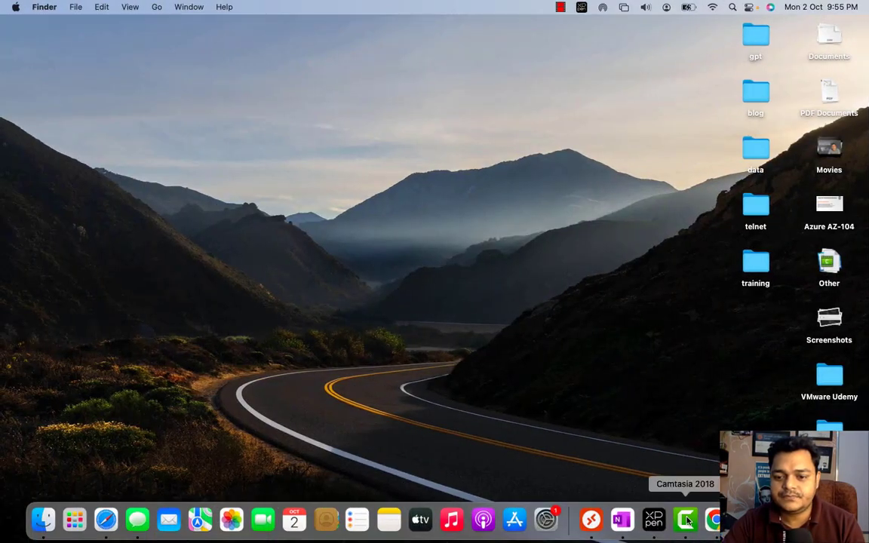
- Bring up the UserCreateTemplate (3) sheet in Excel and select cell A4 below the example row
right_click(685, 519)
key(Escape)
key(ctrl+Right)
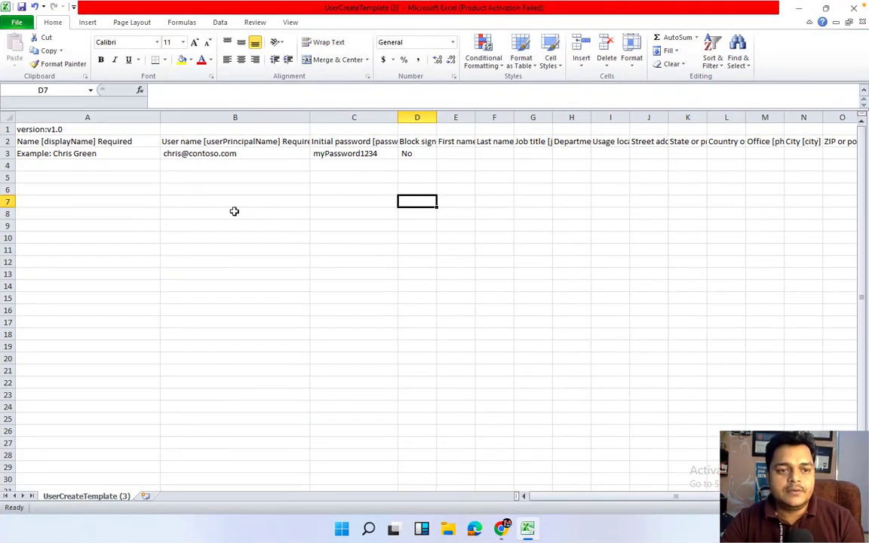
click(504, 216)
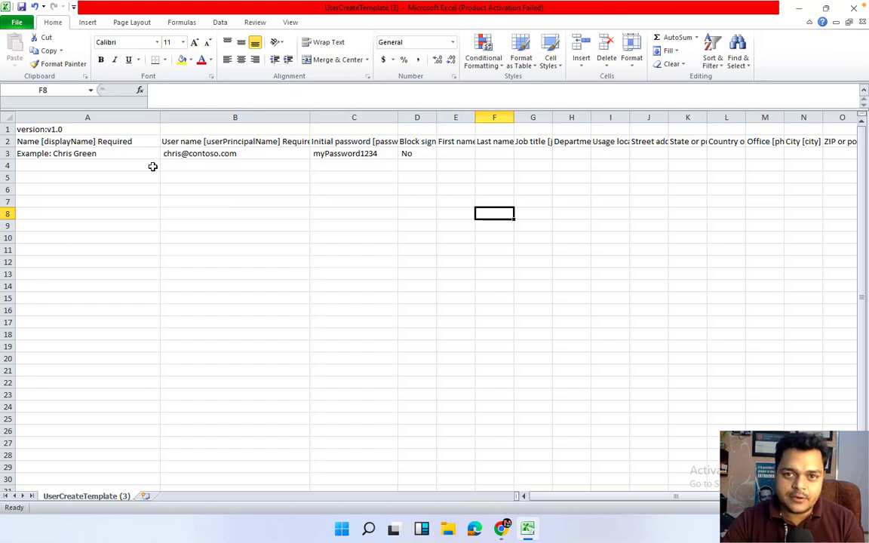
click(55, 166)
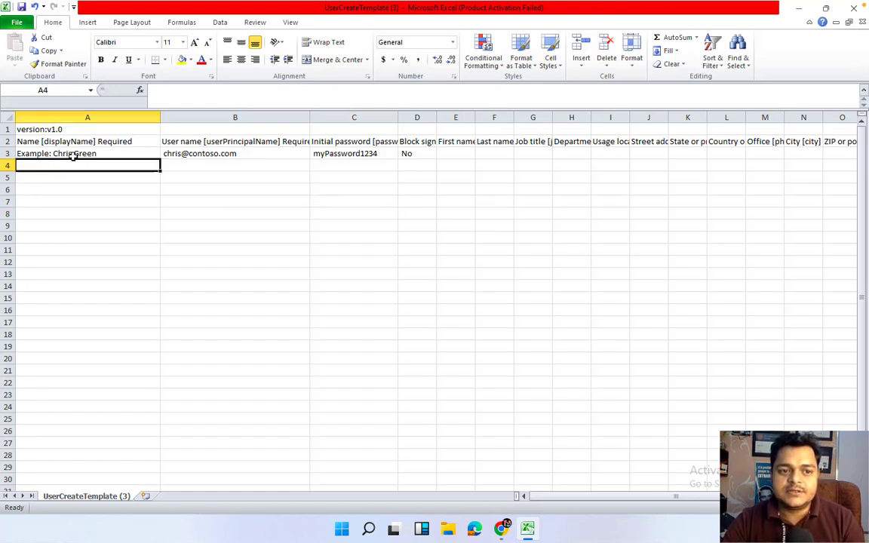
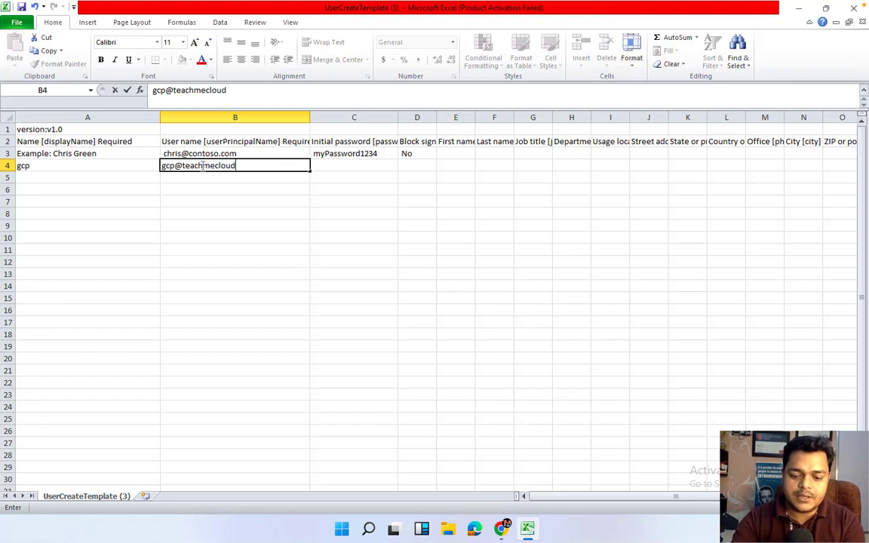
- Finish typing gcp's user principal name, ending in …oud.net, in cell B4
text(.net)
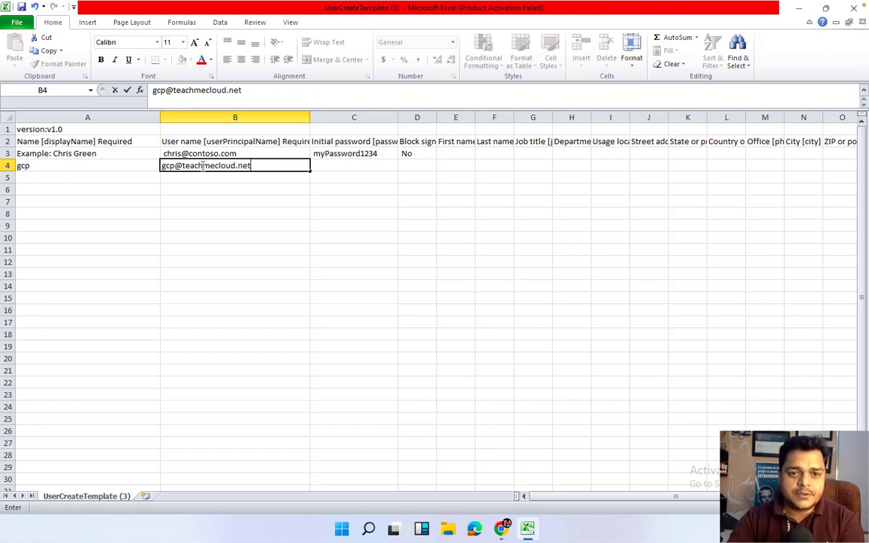
- Complete the gcp row with its initial password and block sign-in set to No
key(Tab)
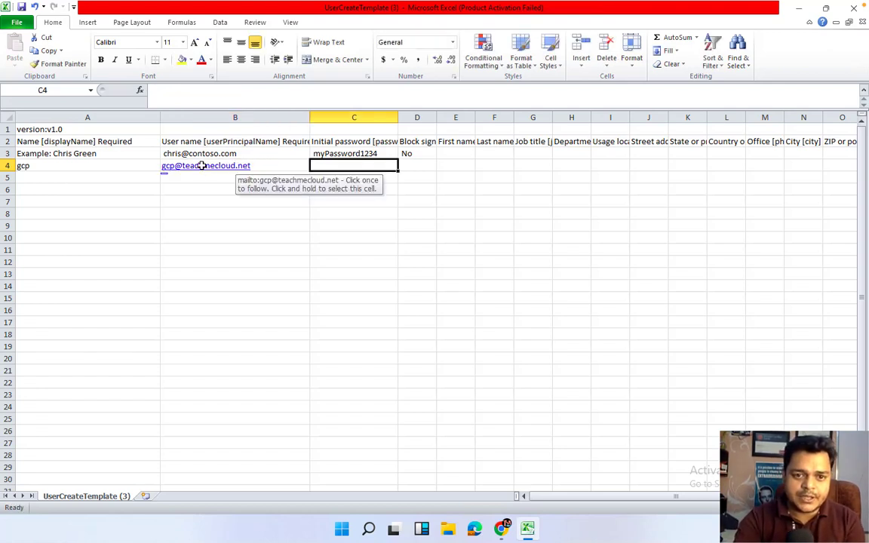
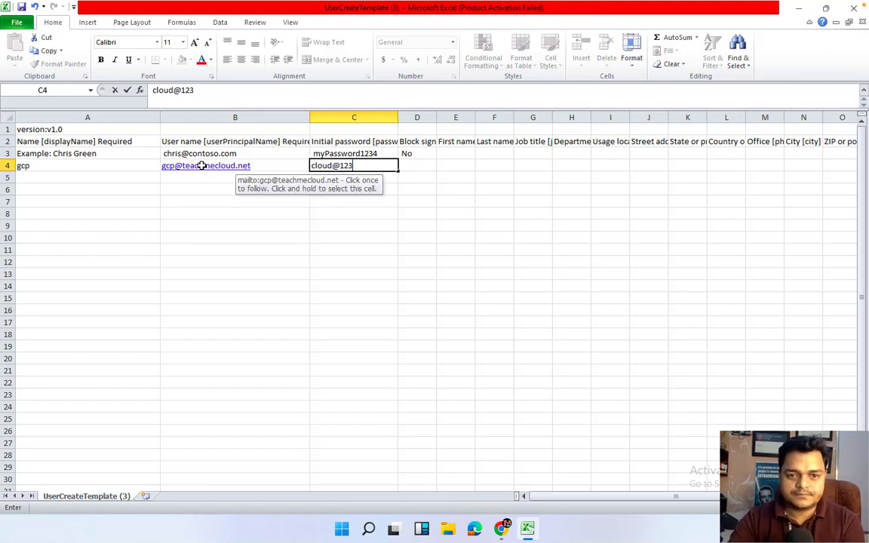
key(Tab)
text(No)
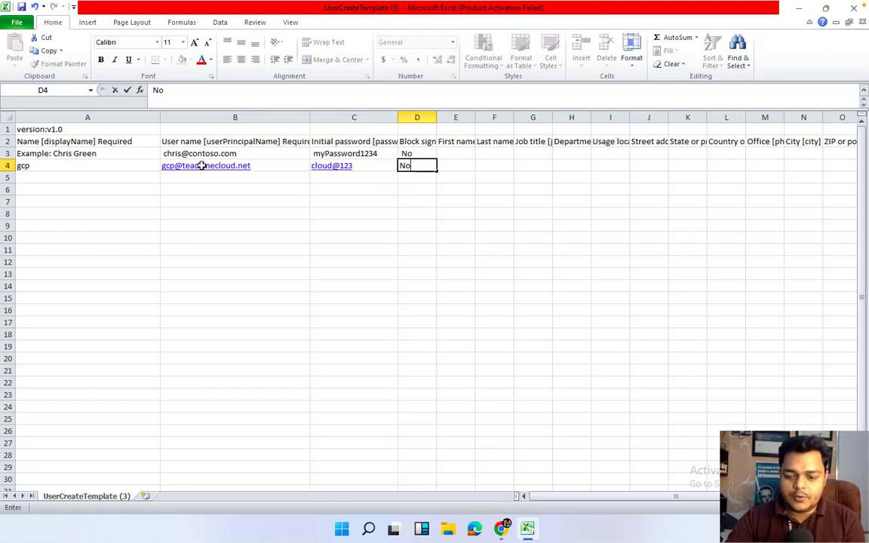
key(Return)
- Add user azure in row 5 with its user name, initial password and block sign-in No
key(Left)
key(Left)
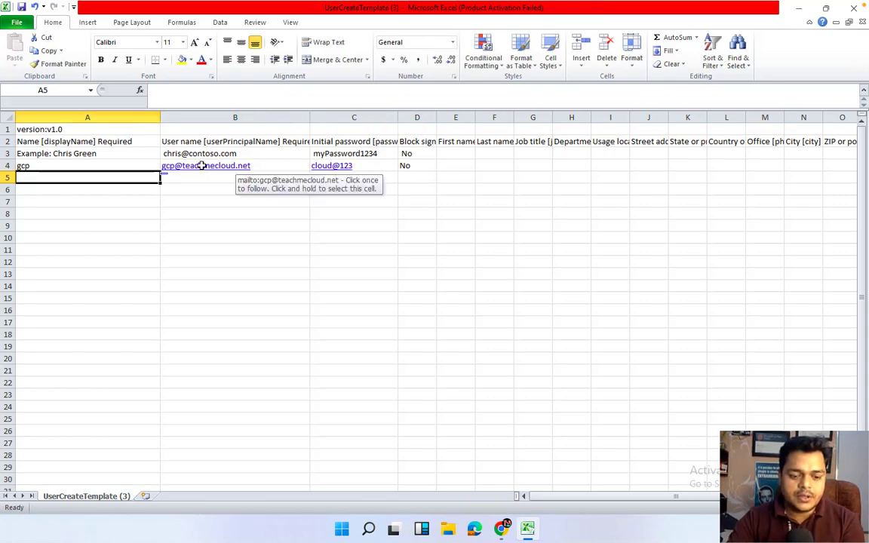
text(azure)
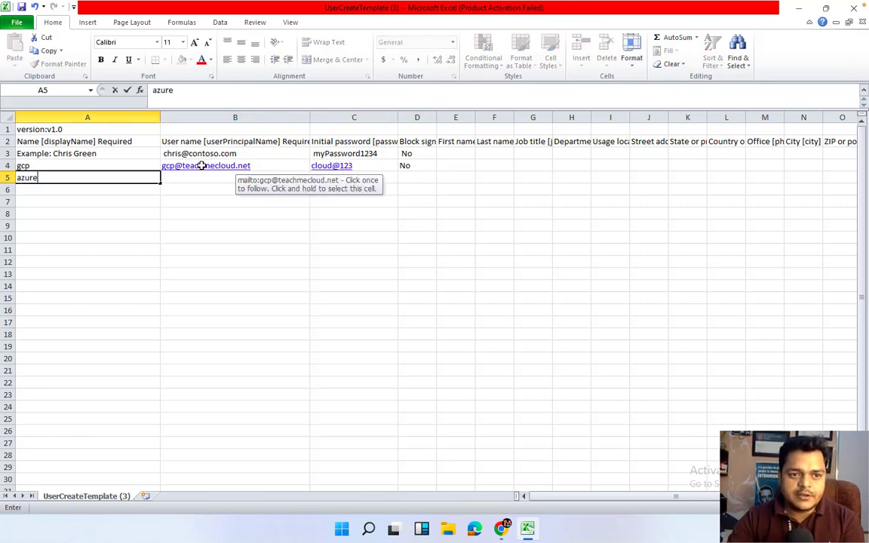
key(Tab)
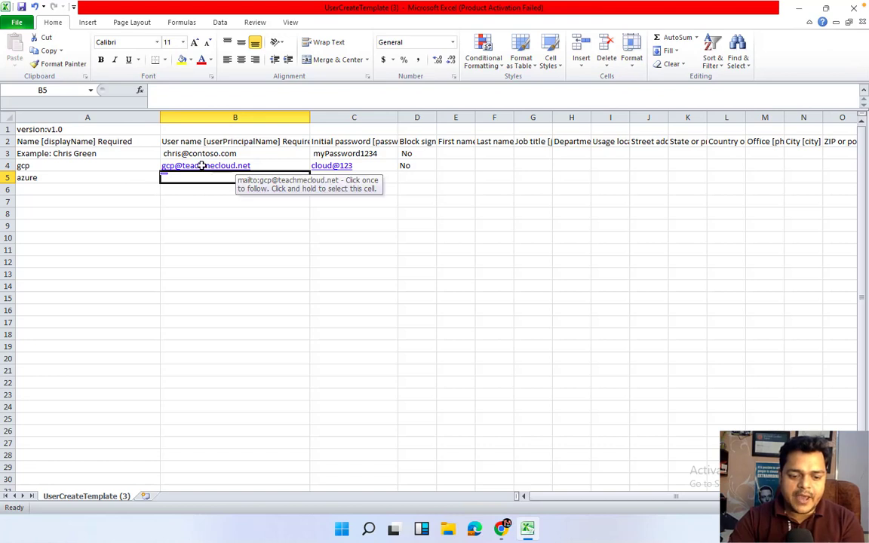
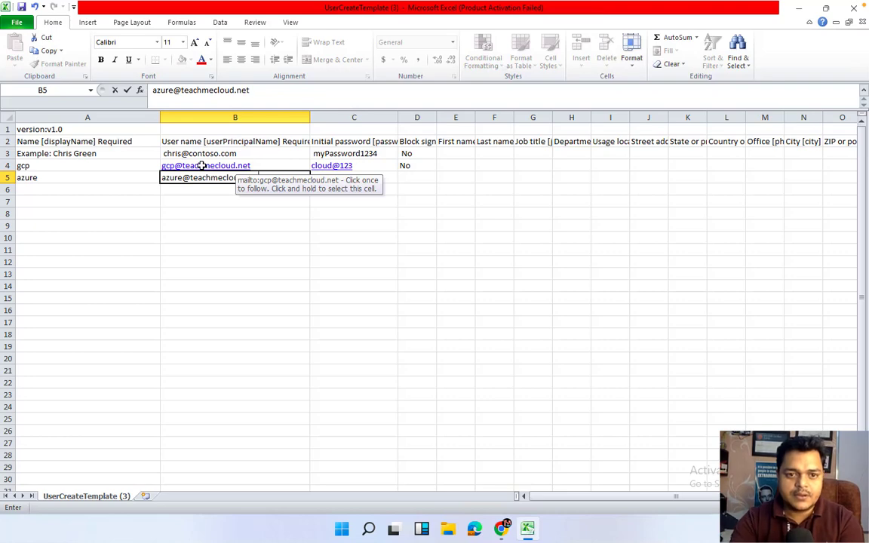
key(Tab)
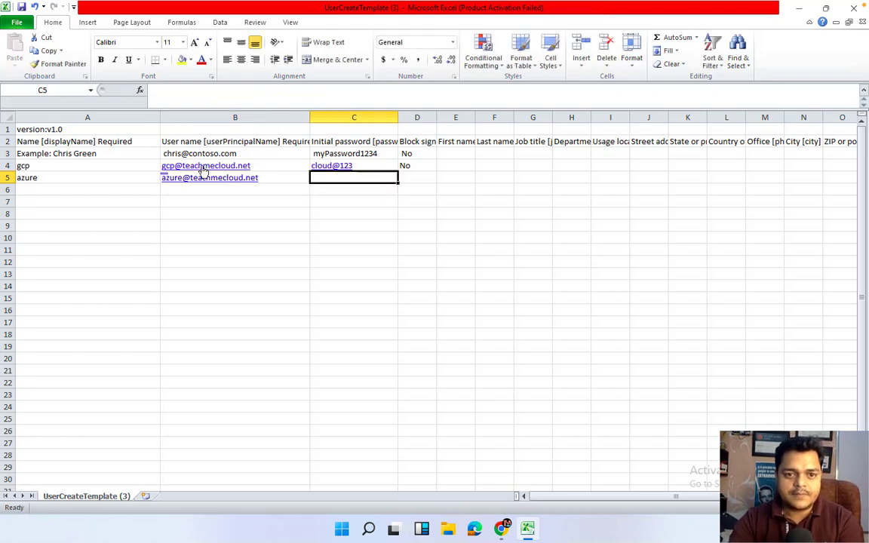
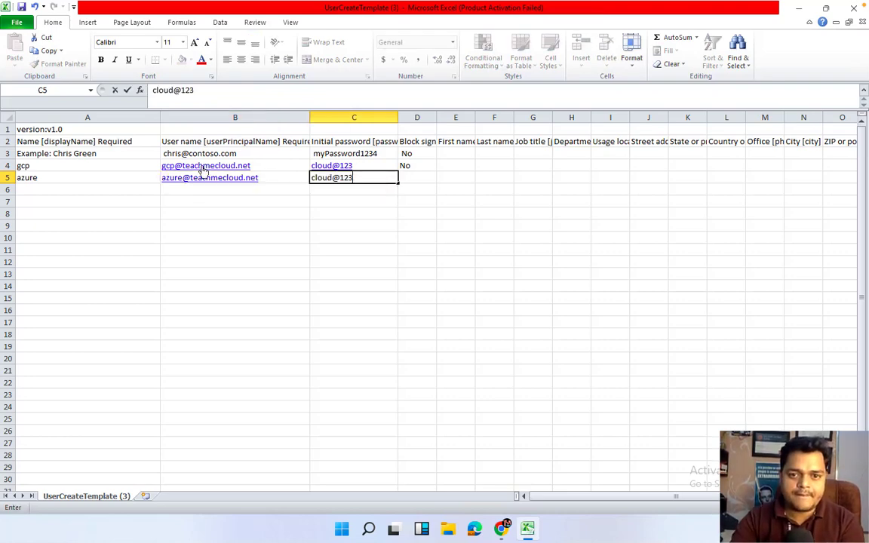
key(Tab)
text(No)
key(Return)
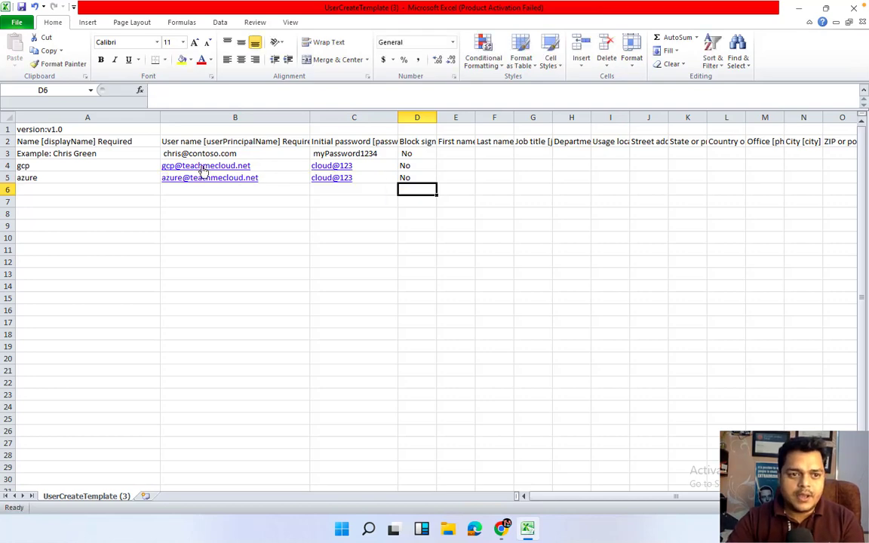
- Add user tata in row 6 with user name and password, correcting block sign-in from NO to No
key(Left)
text(tata)
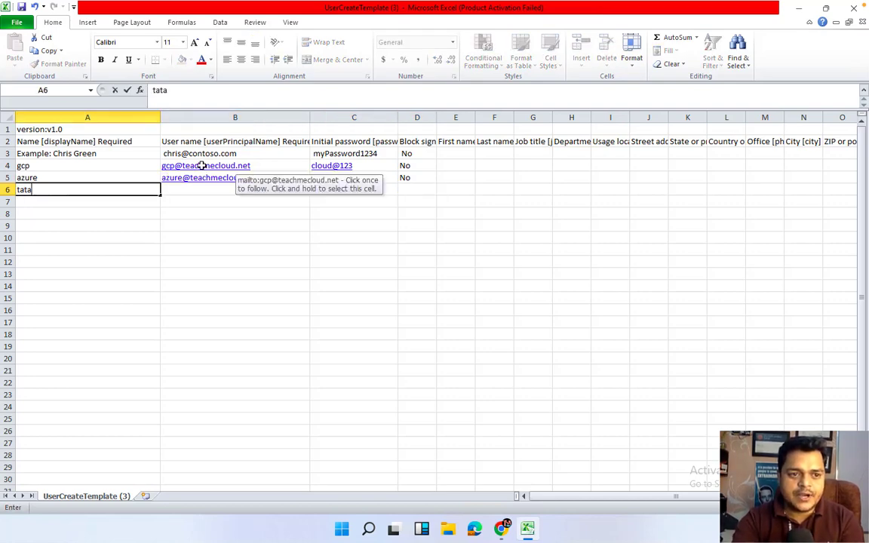
key(Tab)
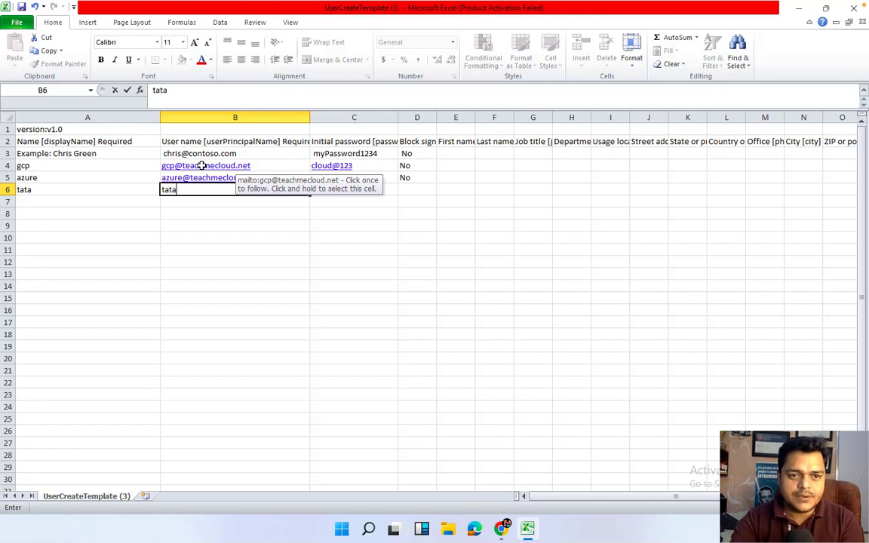
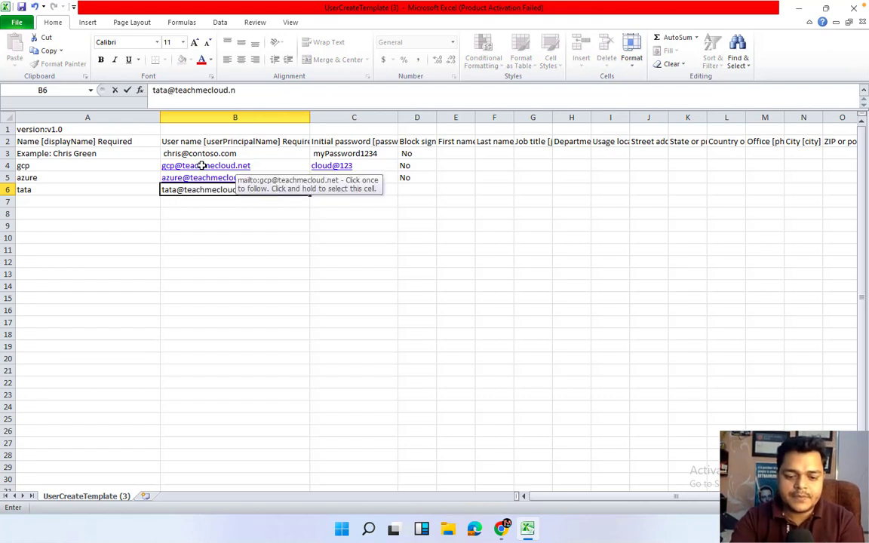
key(Tab)
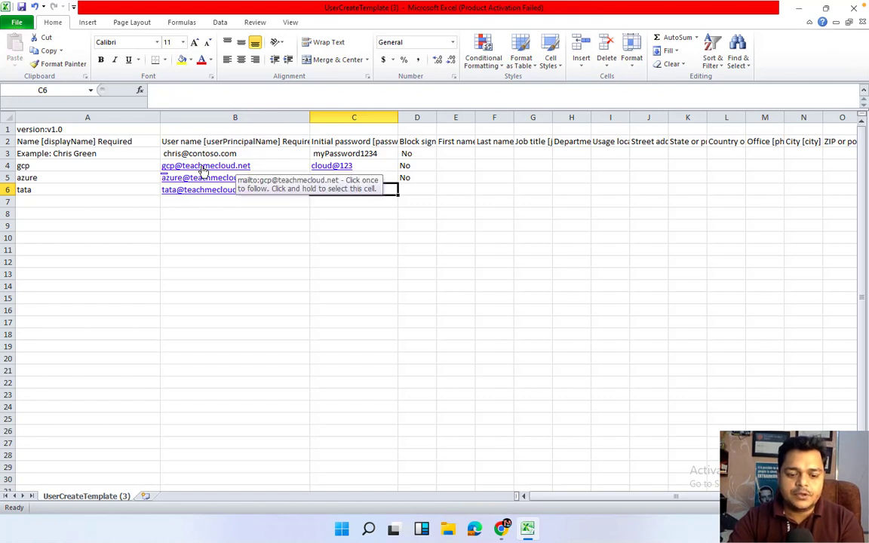
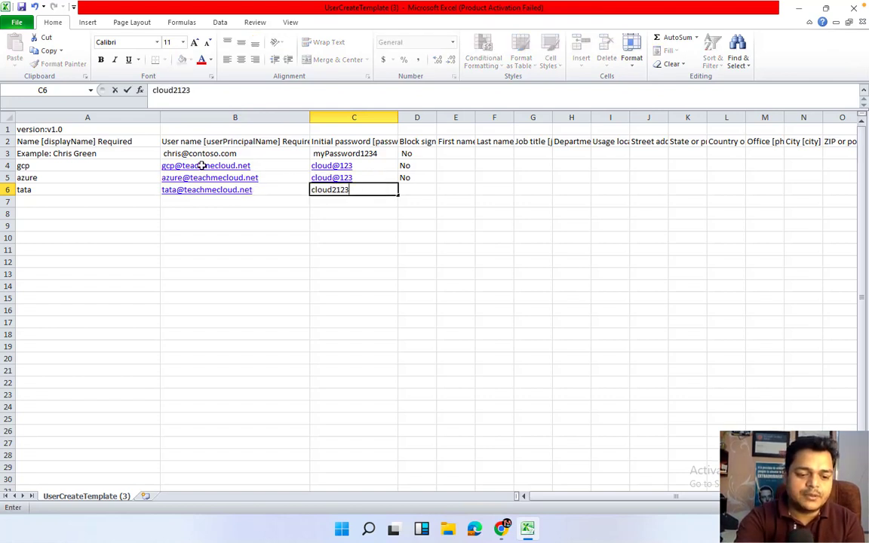
key(Tab)
text(NO)
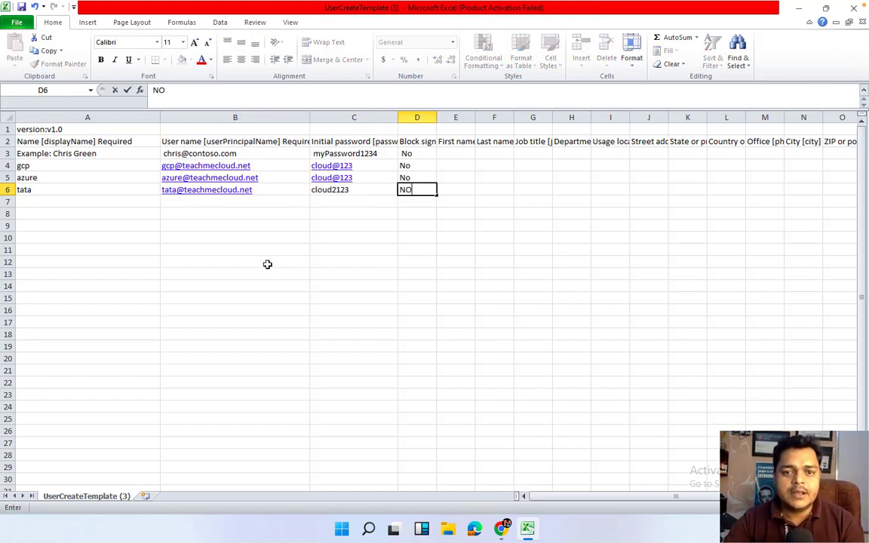
click(269, 273)
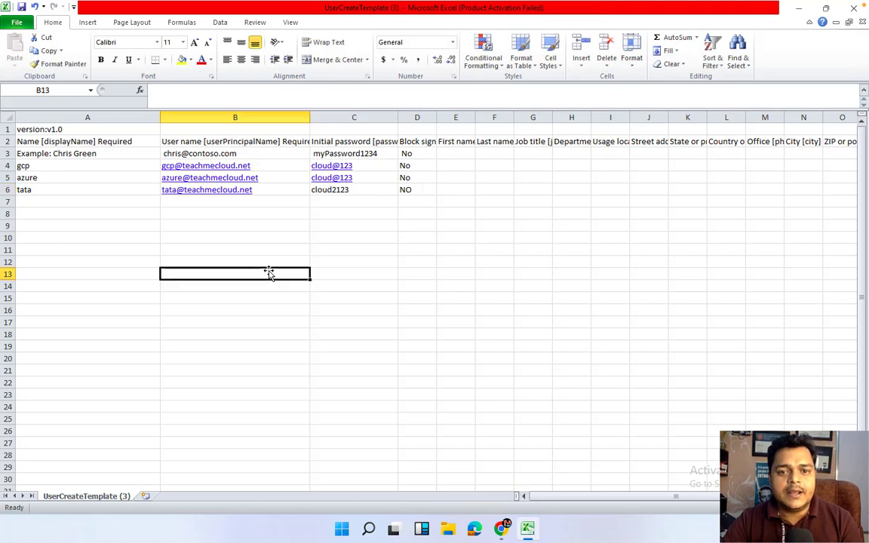
double_click(417, 189)
key(BackSpace)
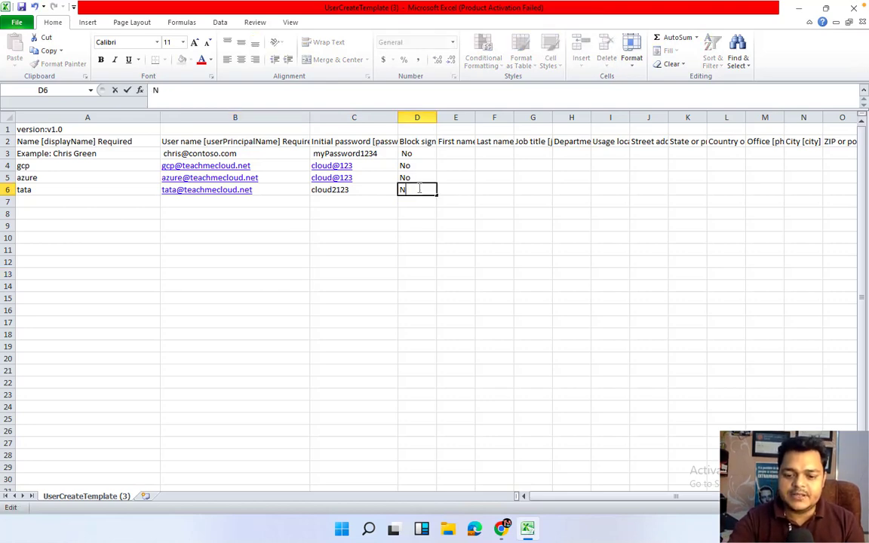
- Save the sheet to the Desktop as CSV (MS-DOS) file bulkusers1988, keeping the CSV format
click(18, 22)
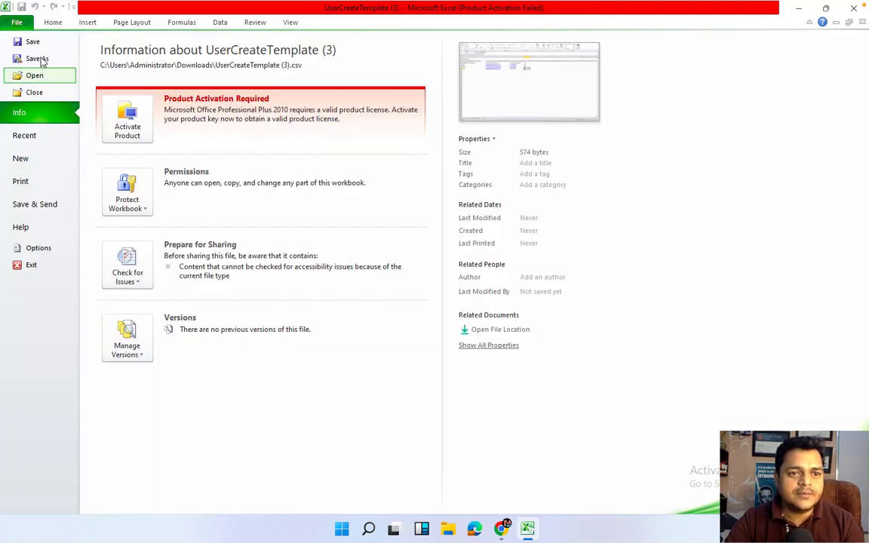
key(Escape)
key(F12)
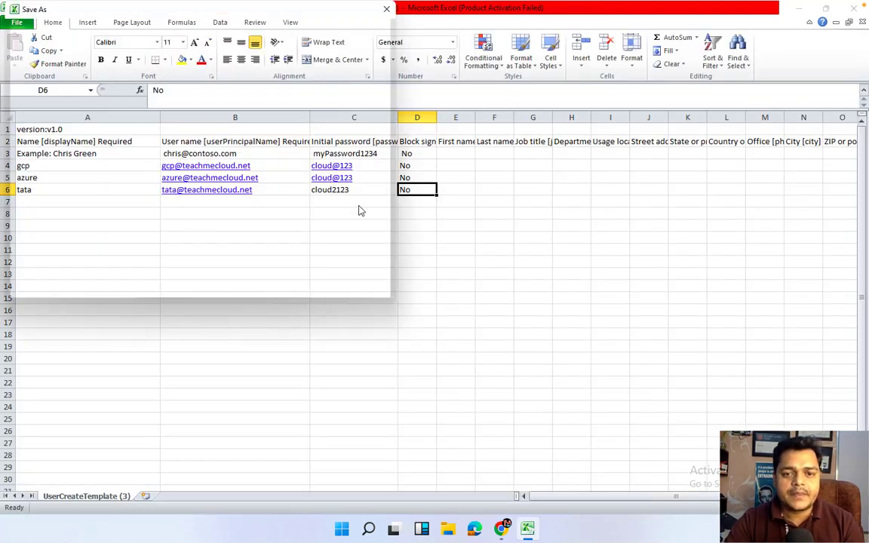
click(134, 259)
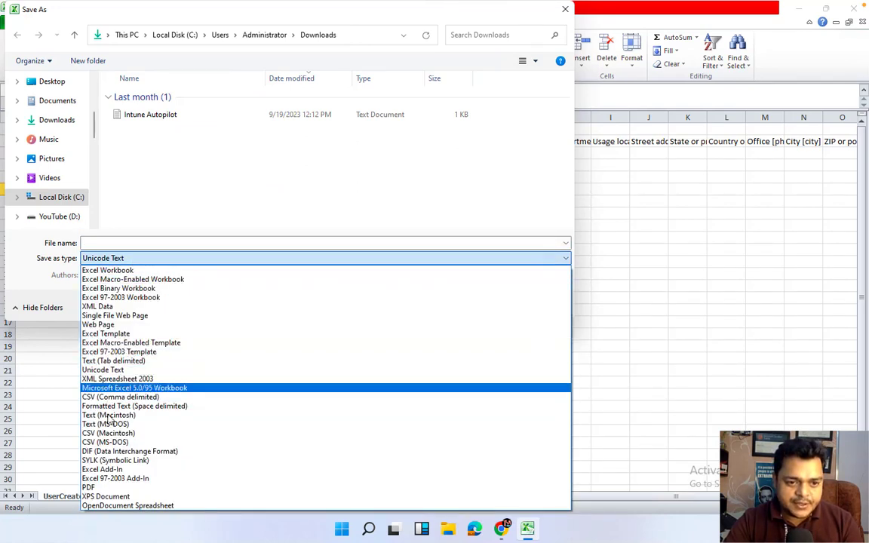
click(112, 442)
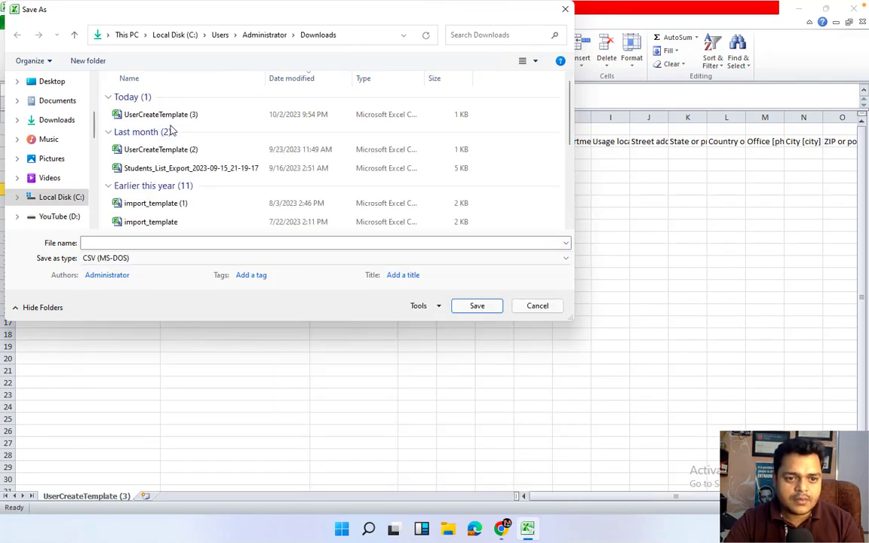
click(117, 244)
text(bulk)
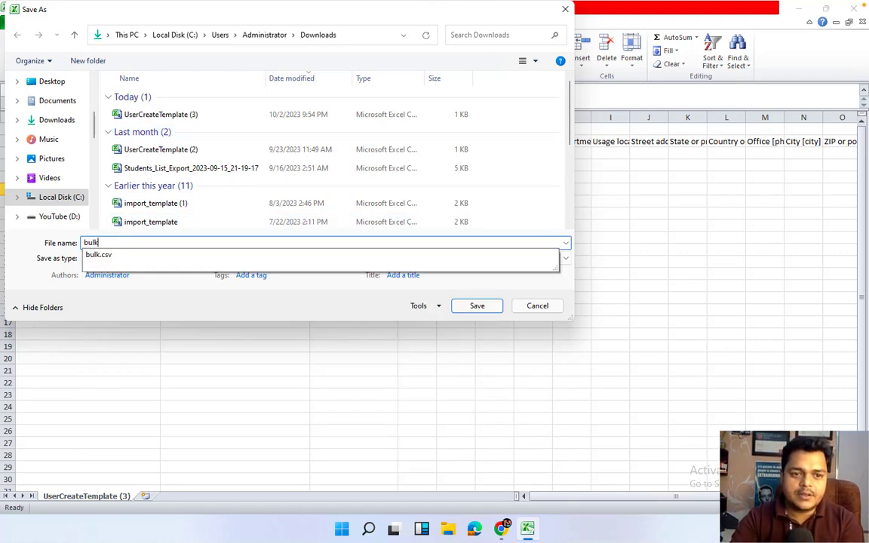
text(users)
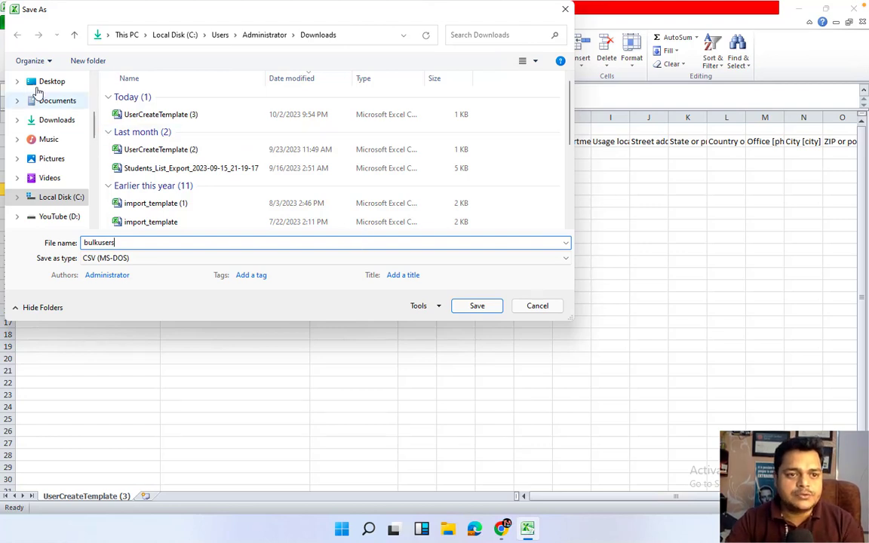
click(52, 82)
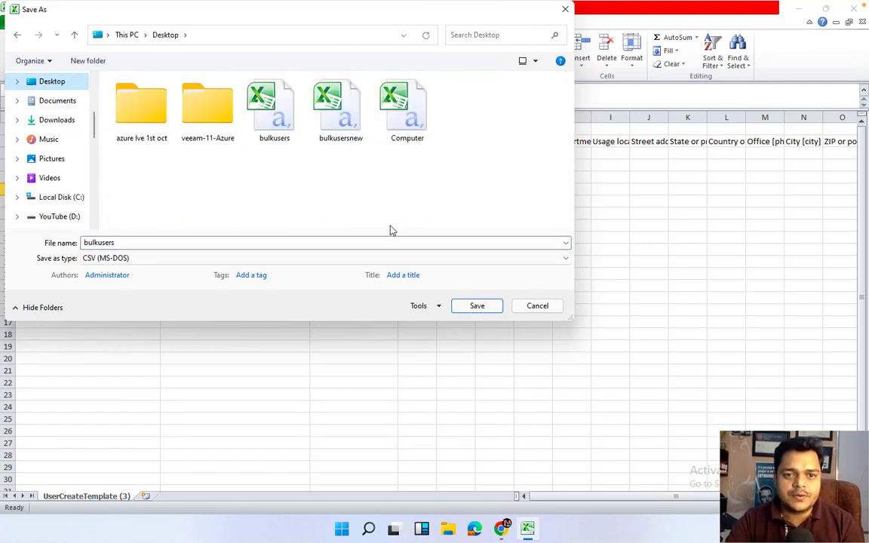
click(200, 243)
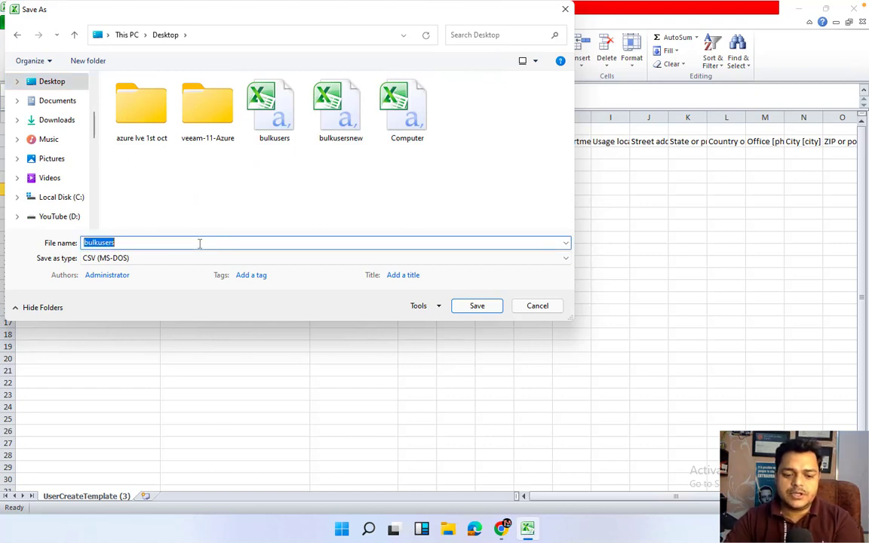
click(200, 243)
text(1988)
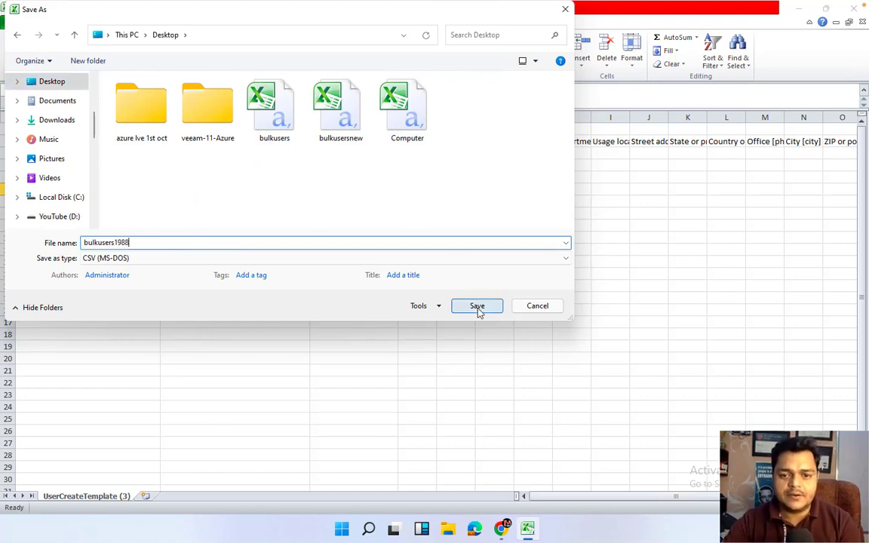
click(478, 306)
click(389, 305)
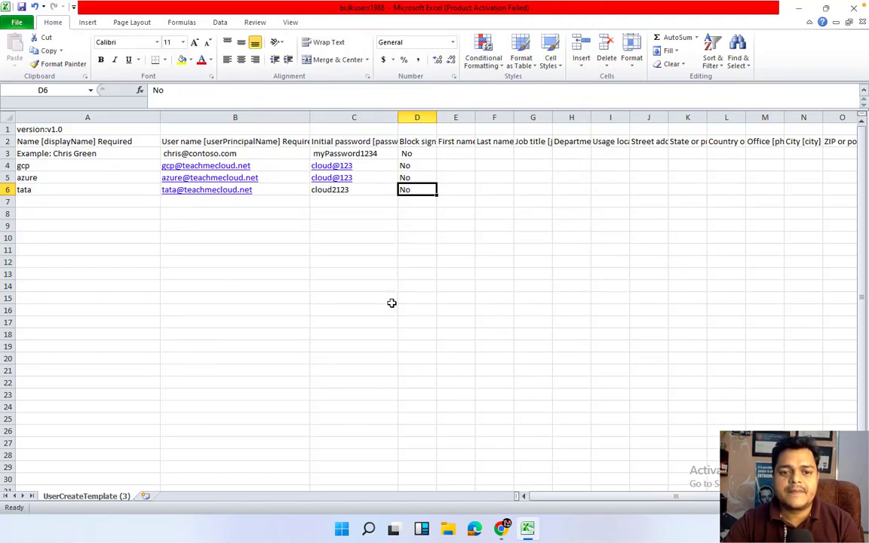
- Upload bulkusers1988.csv from the Desktop through Users Bulk create and submit it
click(803, 11)
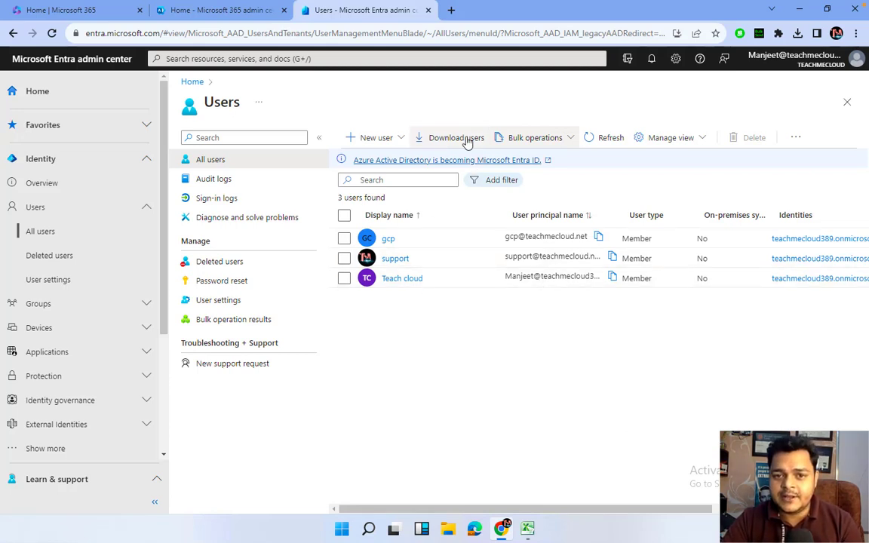
click(542, 140)
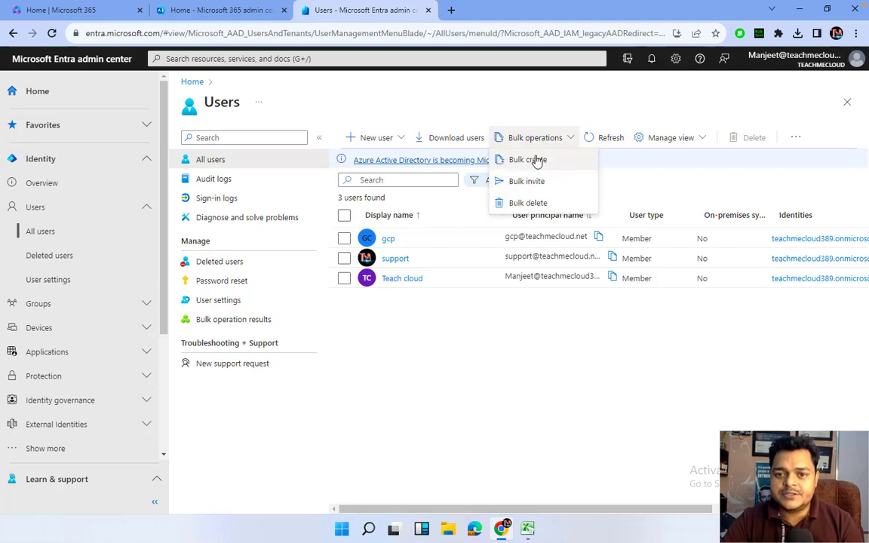
click(535, 162)
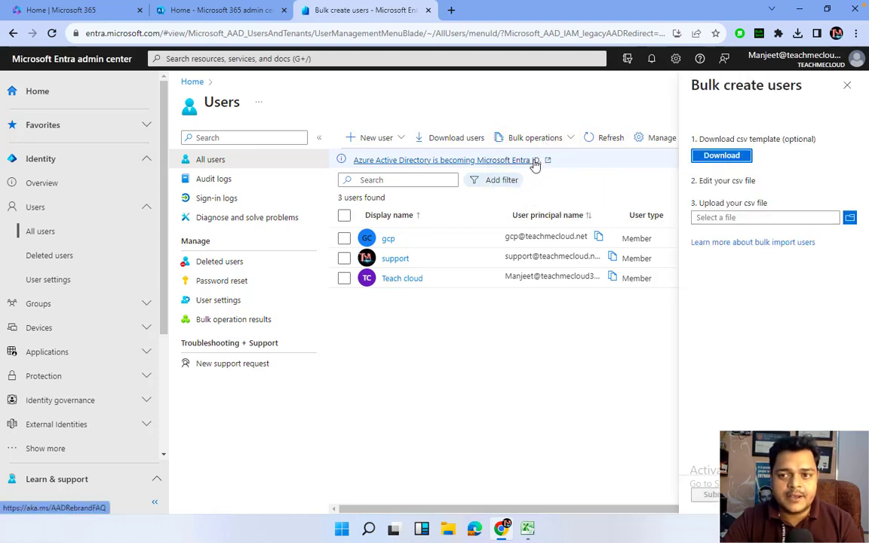
click(845, 224)
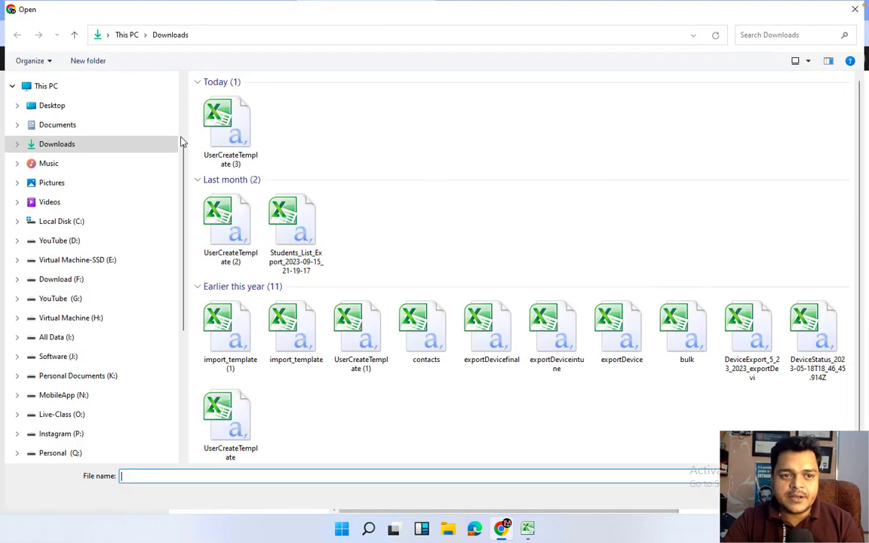
click(52, 107)
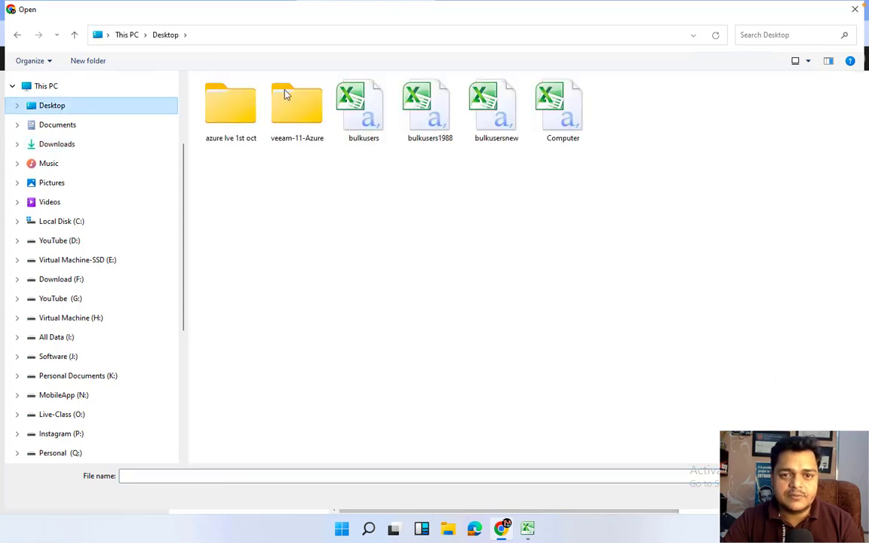
double_click(427, 109)
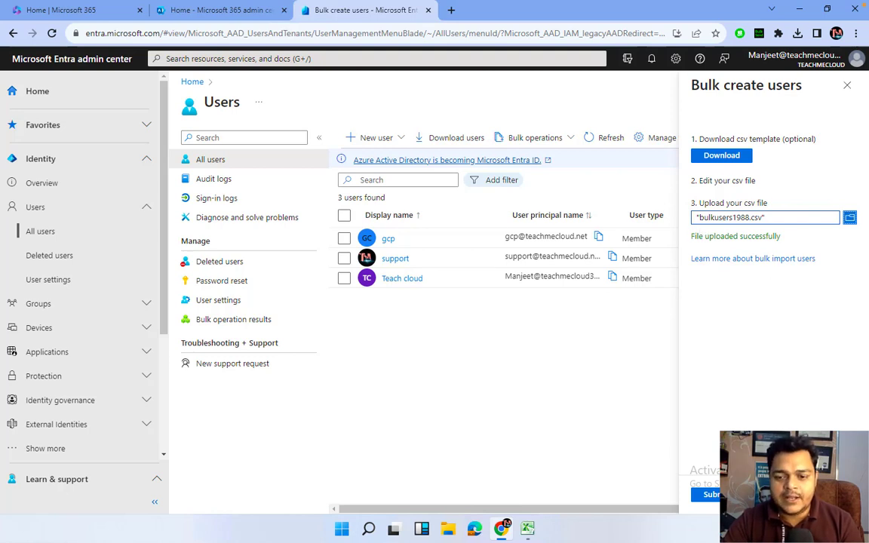
click(715, 498)
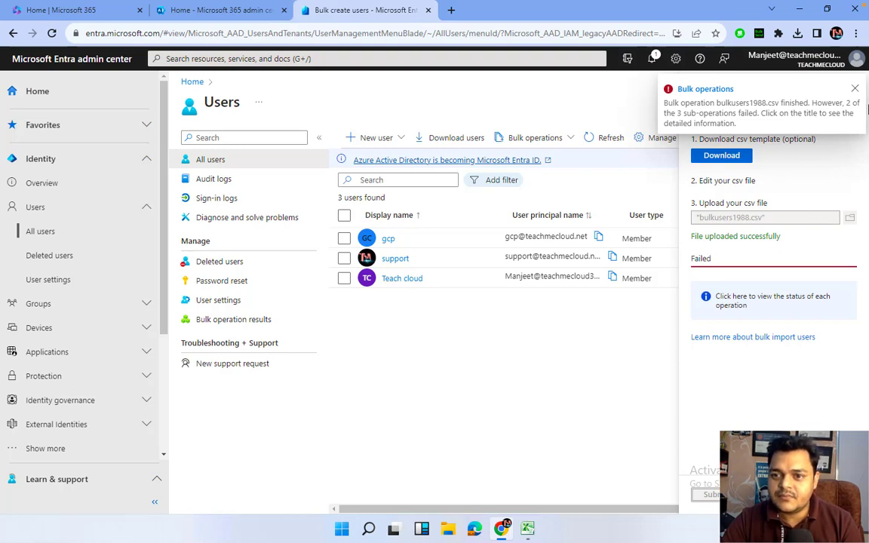
- Check the bulkusers1988.csv run details in Bulk operation results, then close the detail blade
click(854, 89)
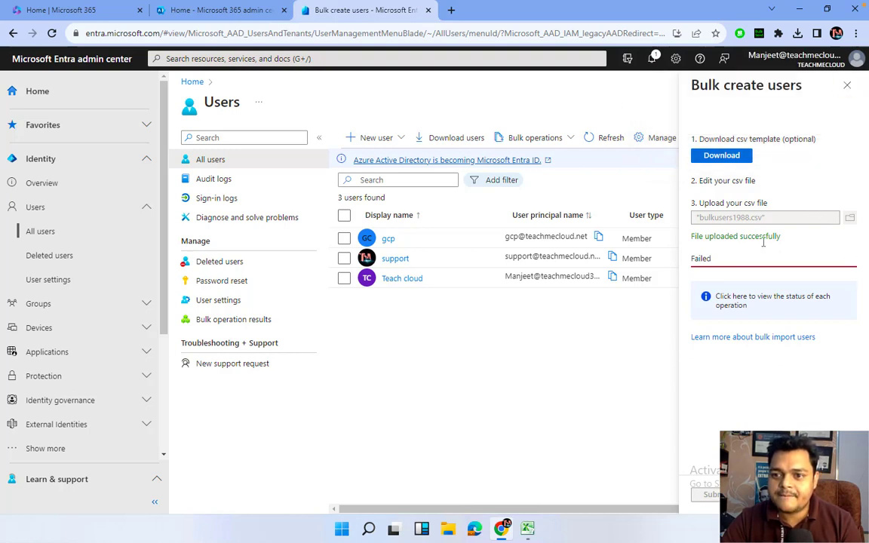
click(732, 301)
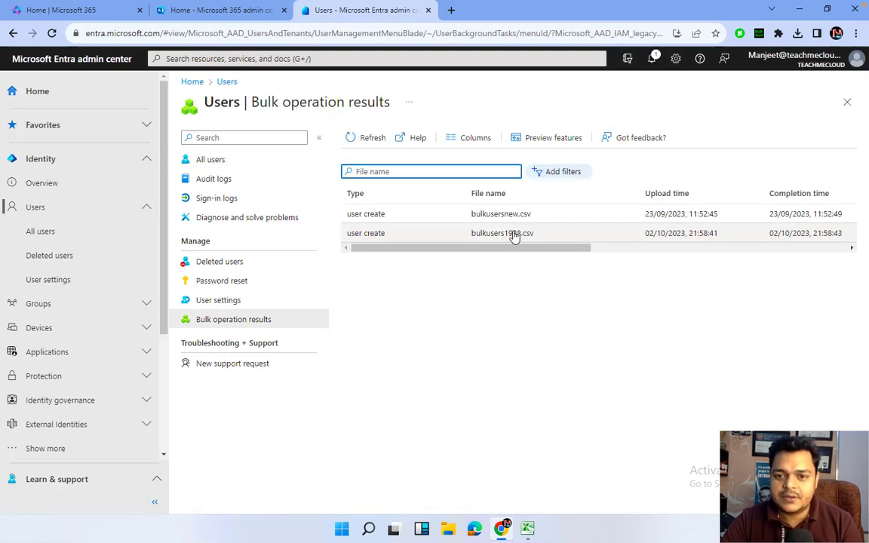
click(514, 236)
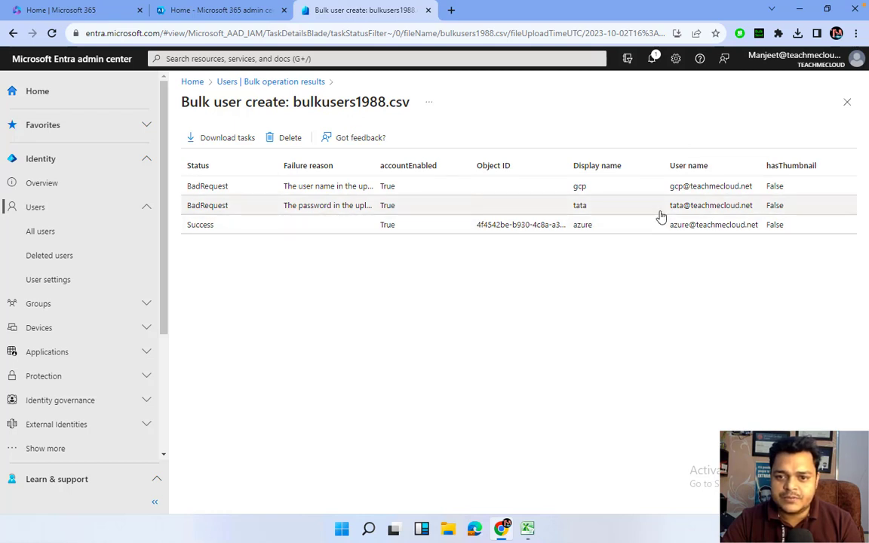
click(848, 103)
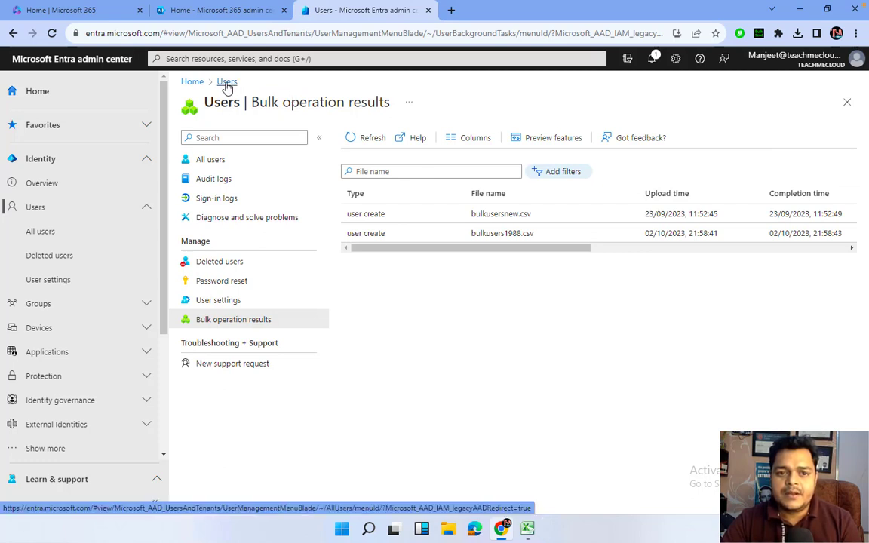
- Open All users and refresh it so the list shows four users, including azure
click(35, 208)
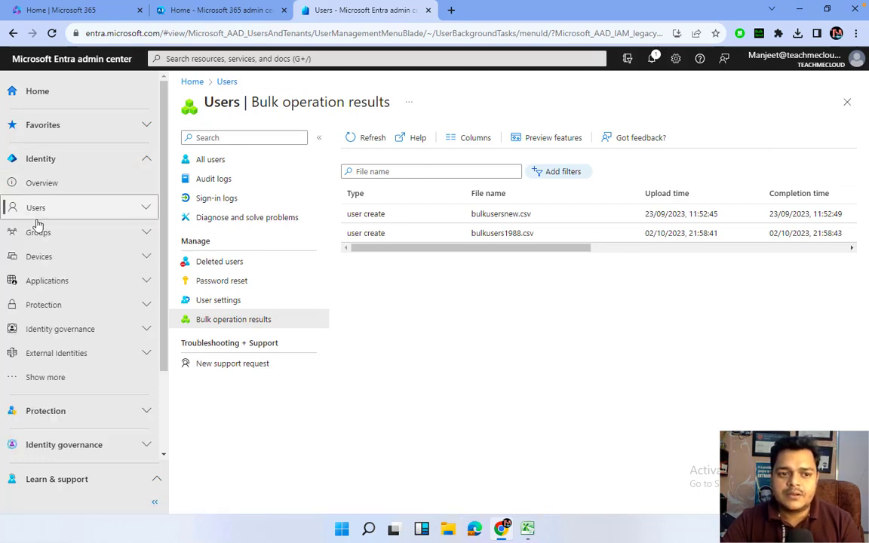
click(37, 214)
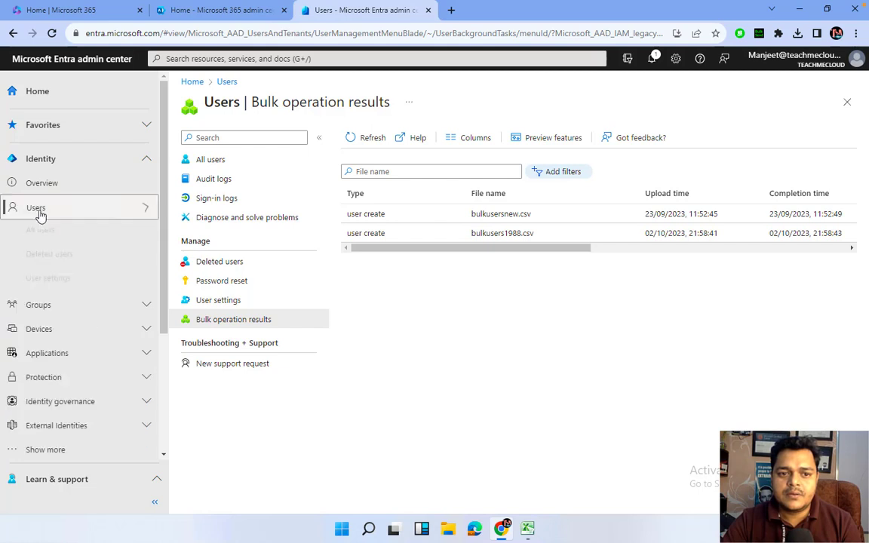
click(212, 162)
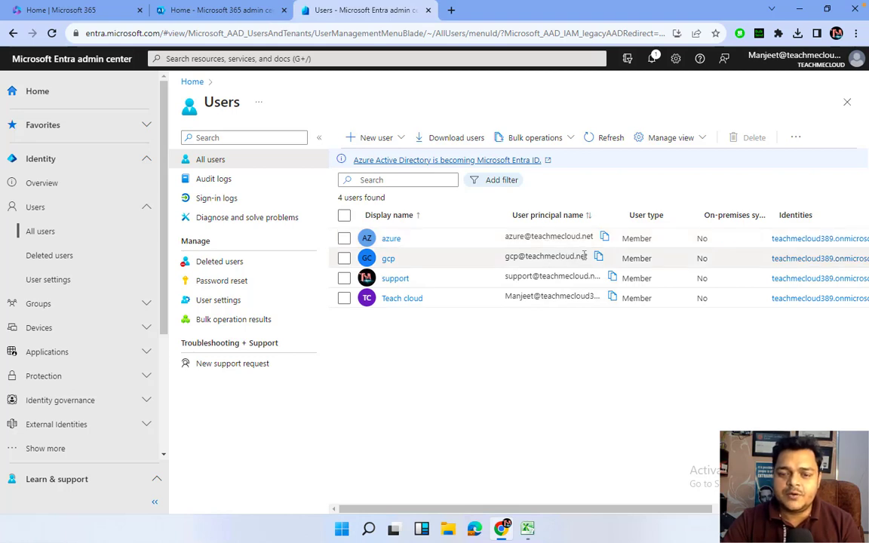
click(606, 139)
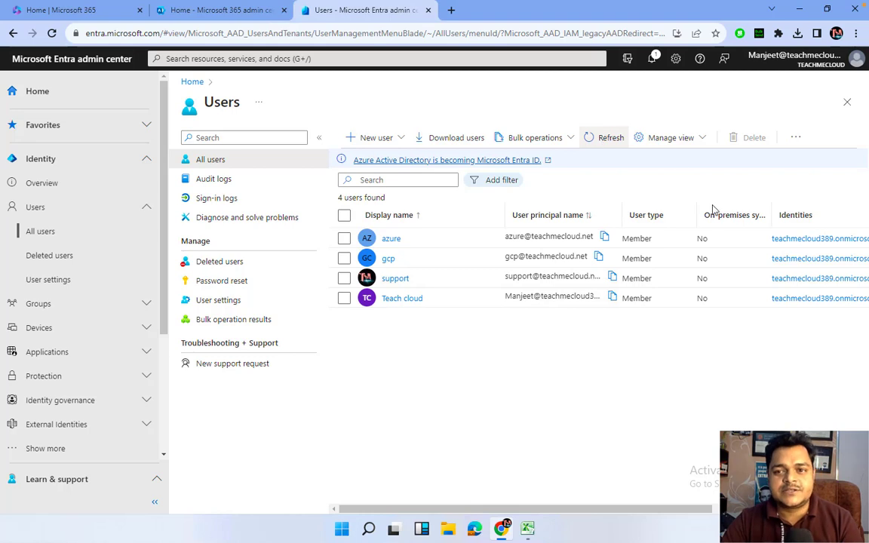
- Enable per-user multi-factor authentication for gcp on the MFA page, then open a new tab
click(796, 137)
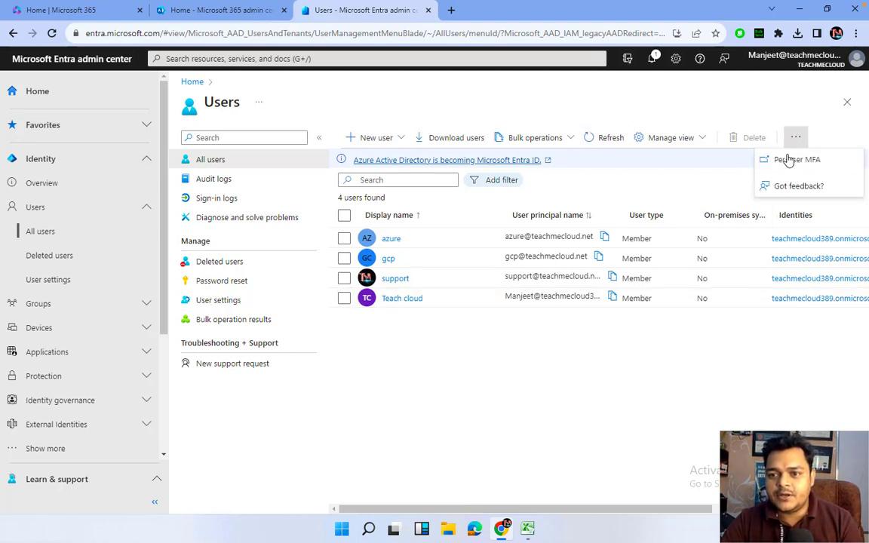
click(789, 160)
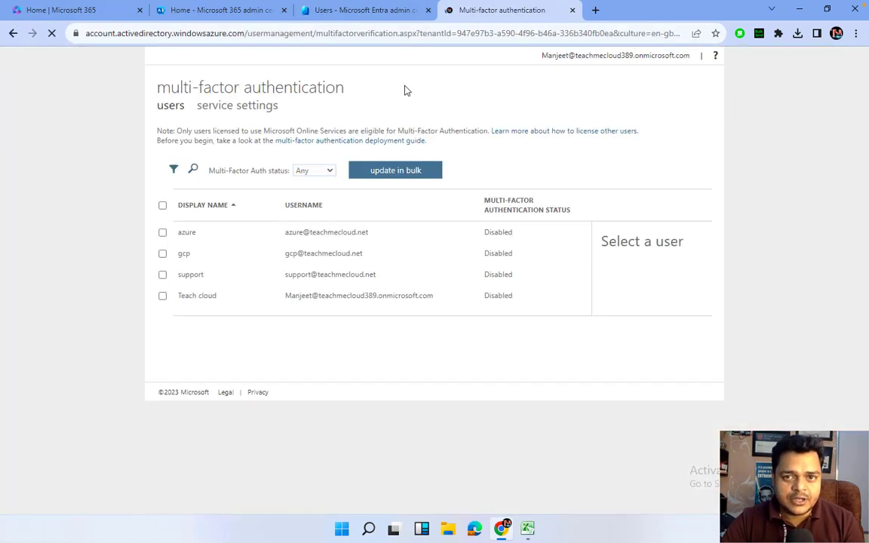
click(162, 254)
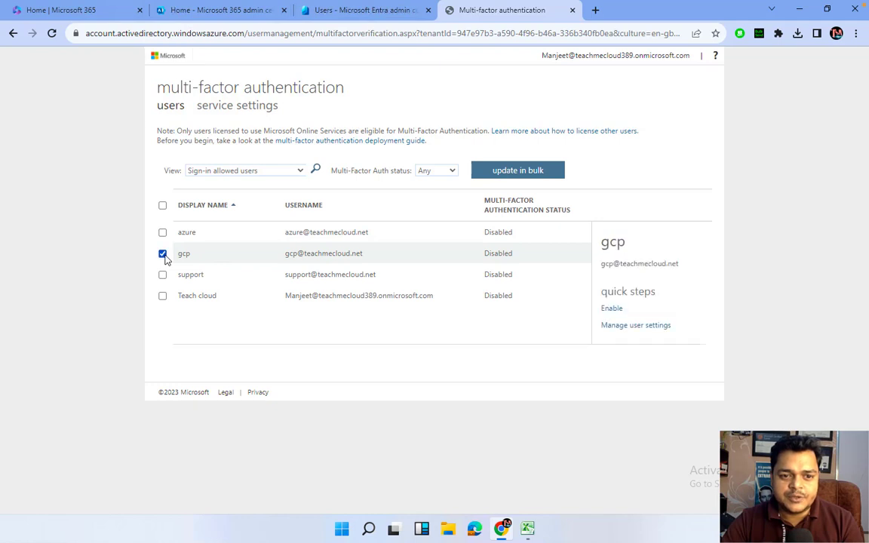
click(612, 309)
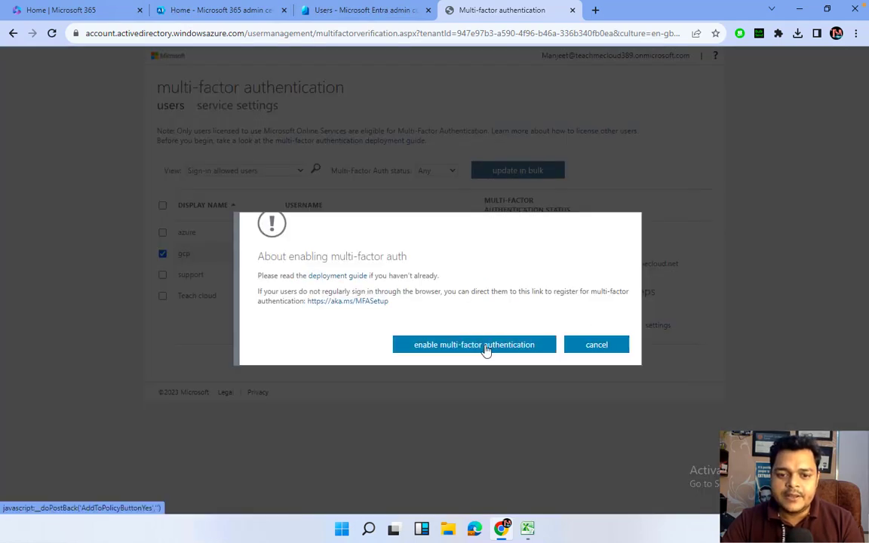
click(490, 350)
click(593, 331)
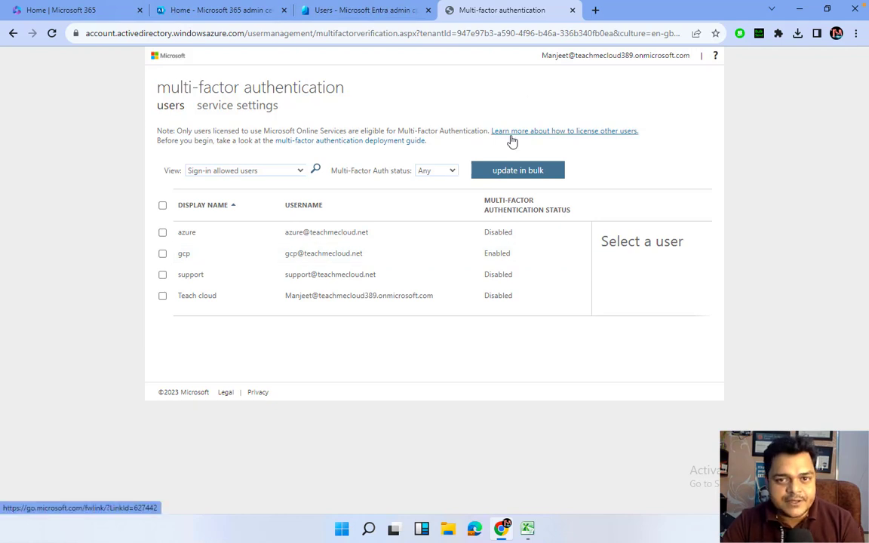
click(595, 10)
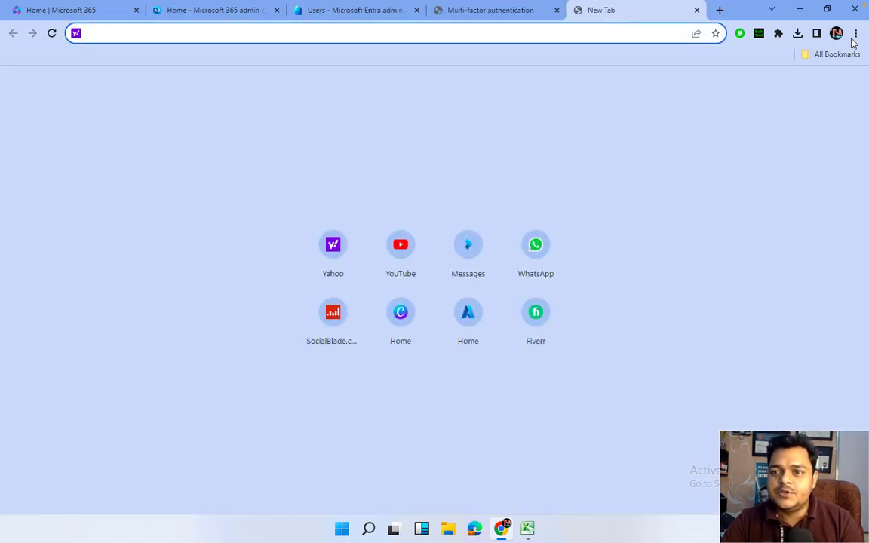
- Open office.com in a new incognito window
click(856, 33)
click(745, 78)
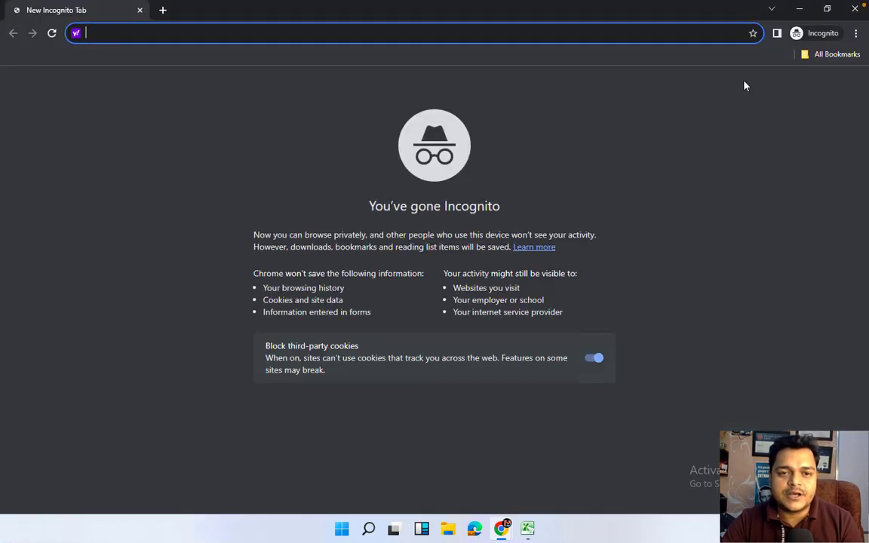
text(office)
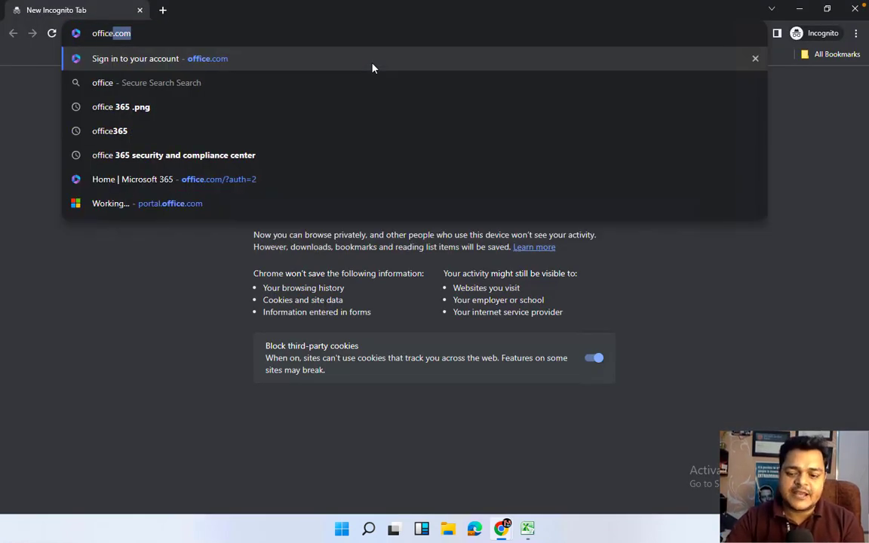
key(Return)
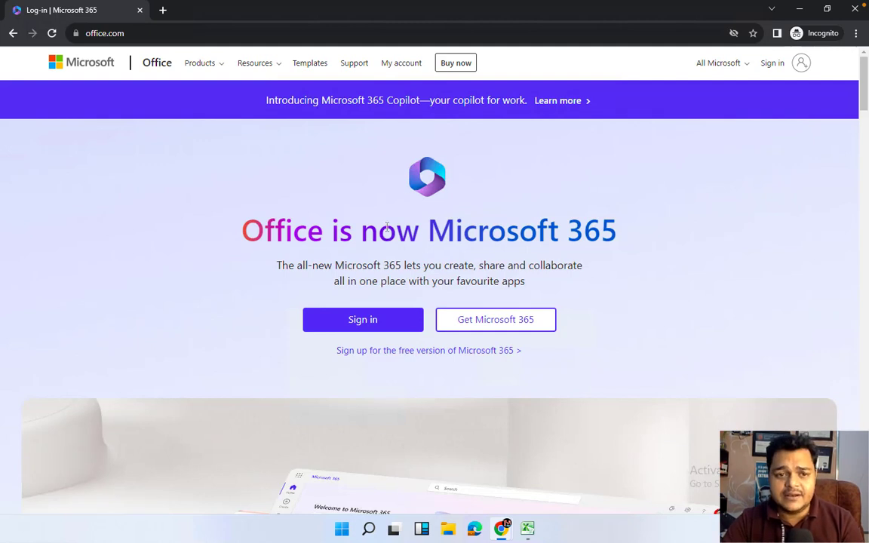
- Sign in with gcp's e-mail, retrying the password until it is rejected as incorrect
click(363, 321)
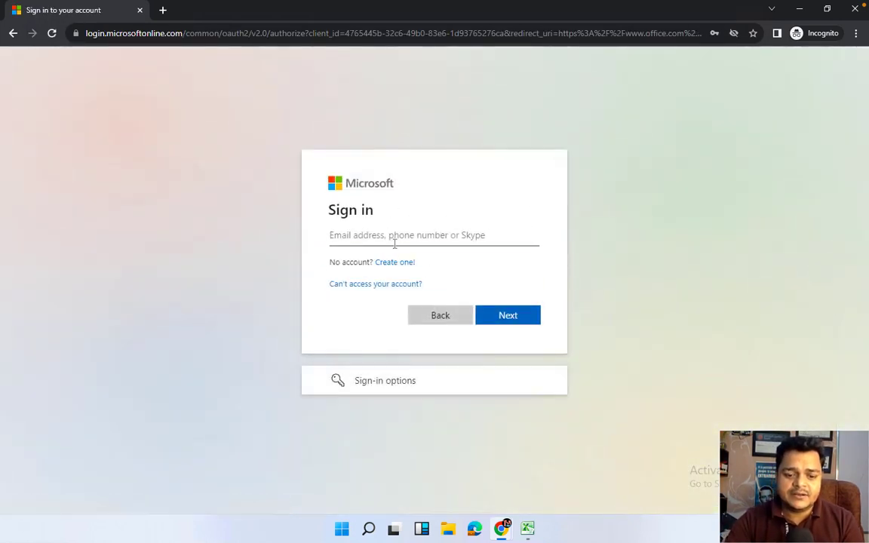
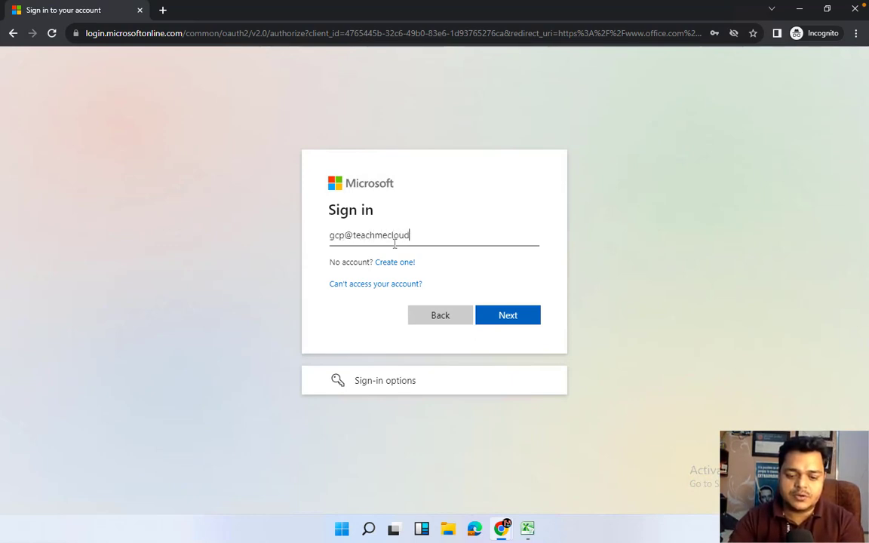
key(Return)
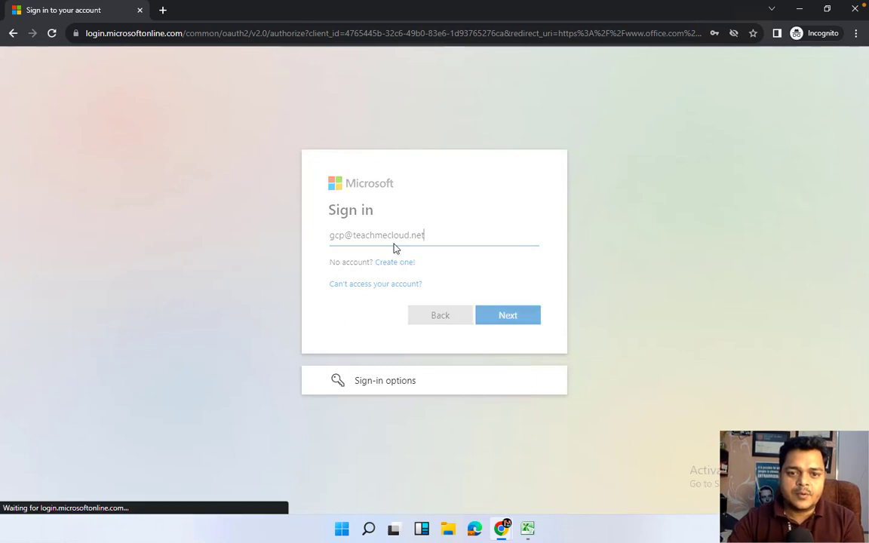
text(••••••)
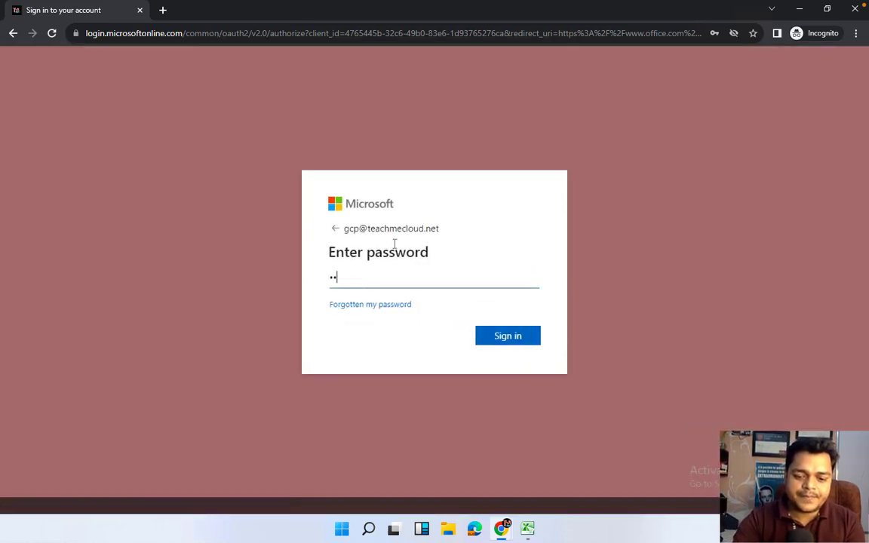
key(Return)
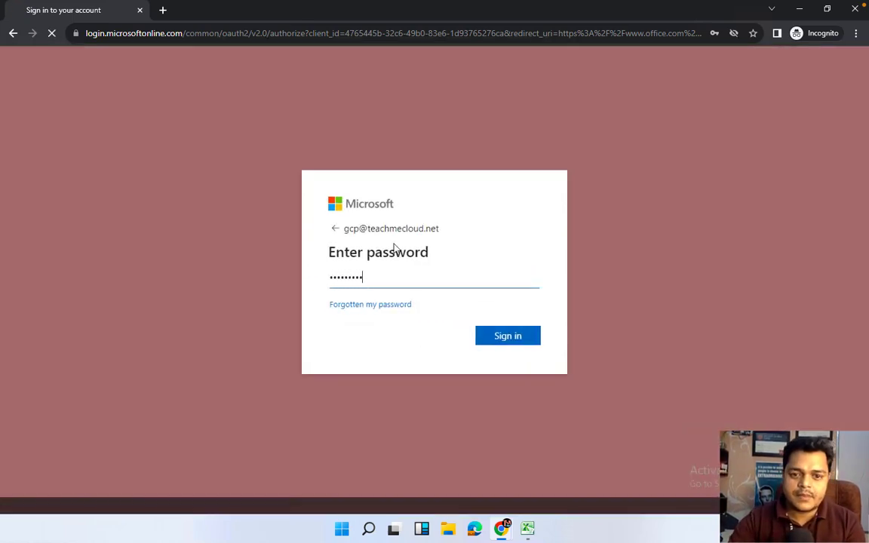
text(•)
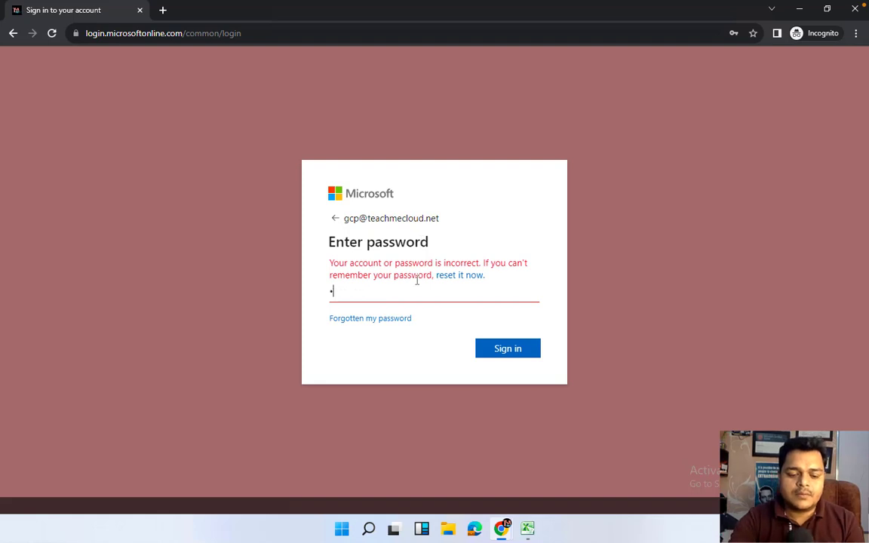
text(•••••••)
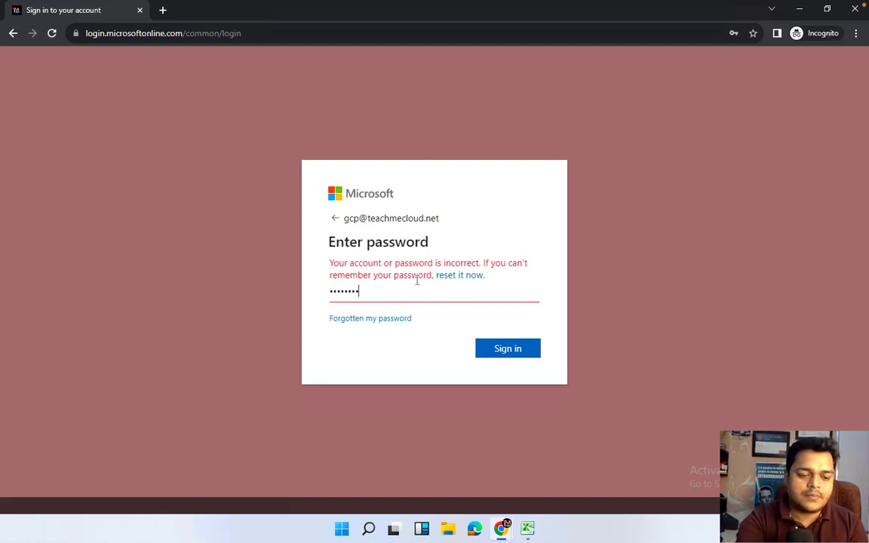
key(Return)
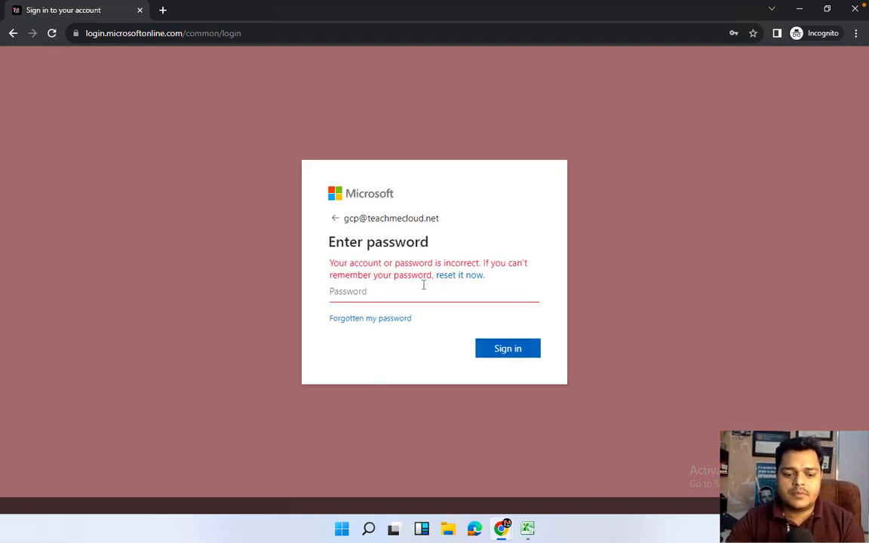
text(•••••)
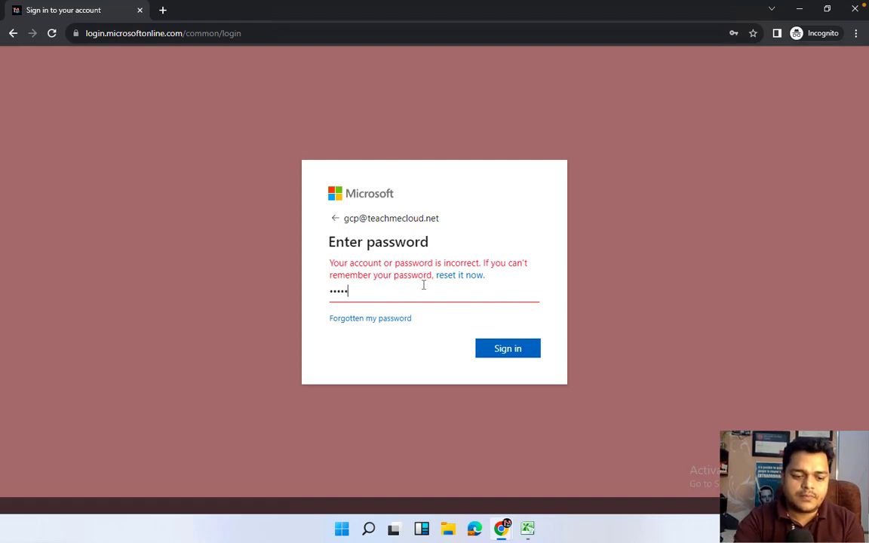
text(•••)
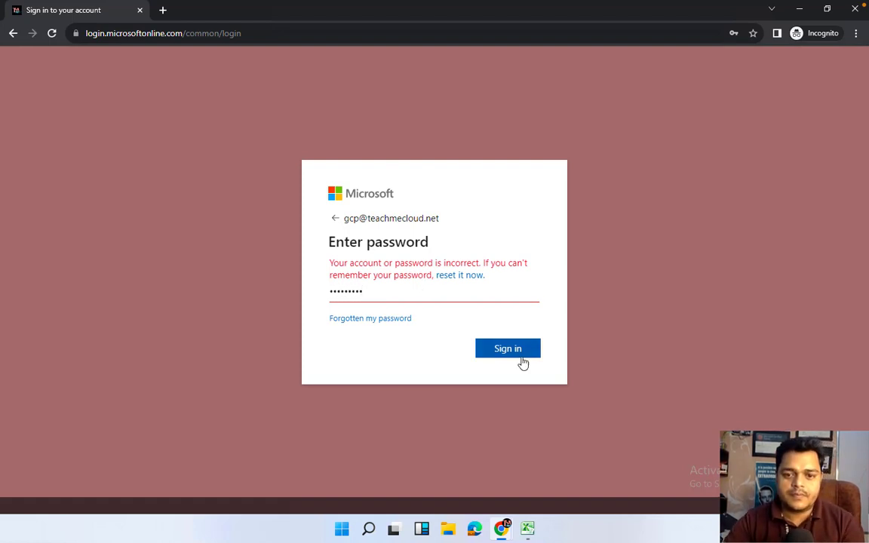
click(520, 356)
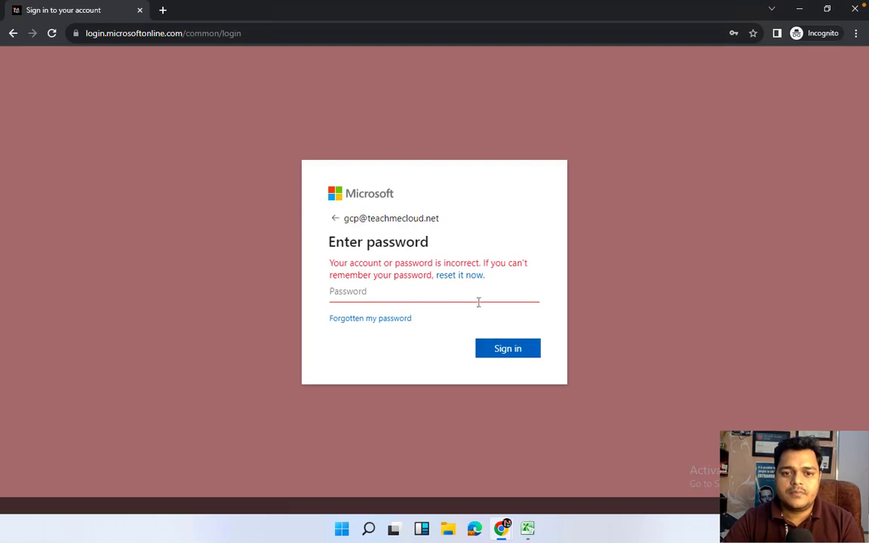
key(ctrl+Left)
key(ctrl+Right)
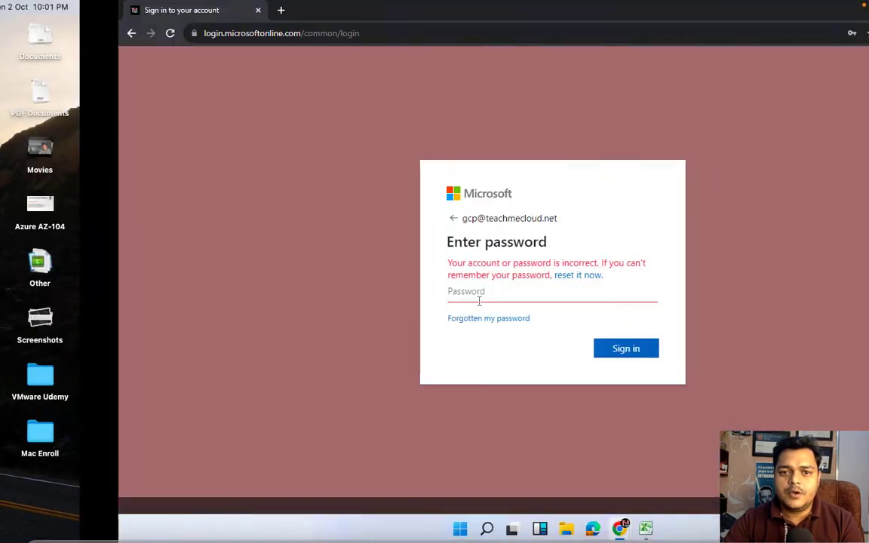
mouse_move(501, 528)
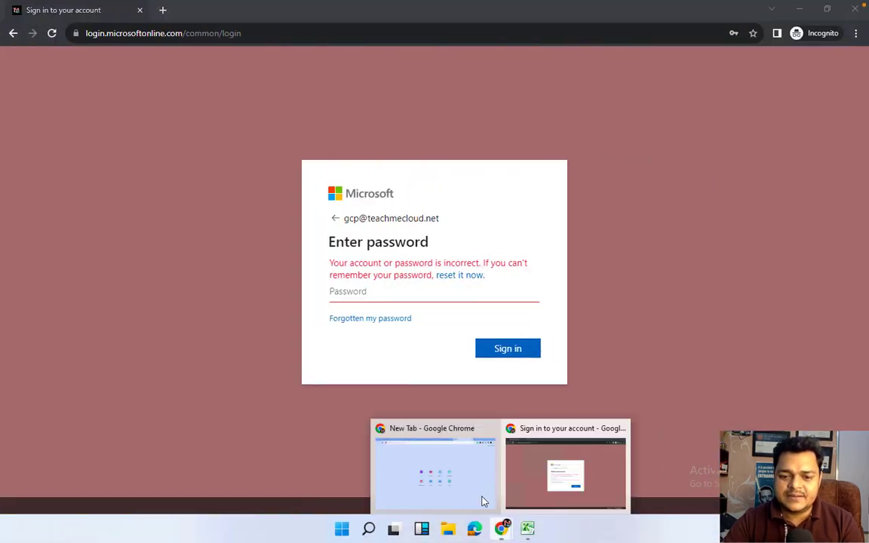
click(483, 501)
- Reset gcp's password from its profile and copy the generated temporary password
click(394, 9)
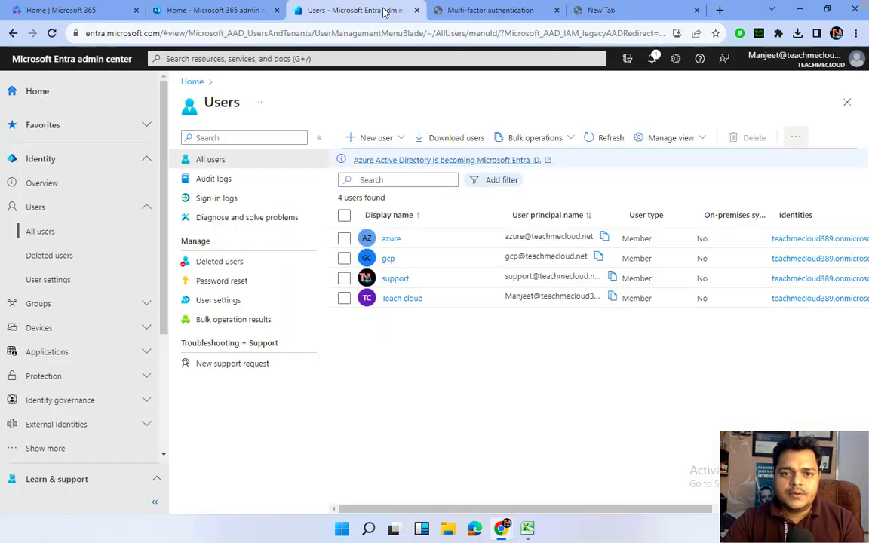
click(344, 259)
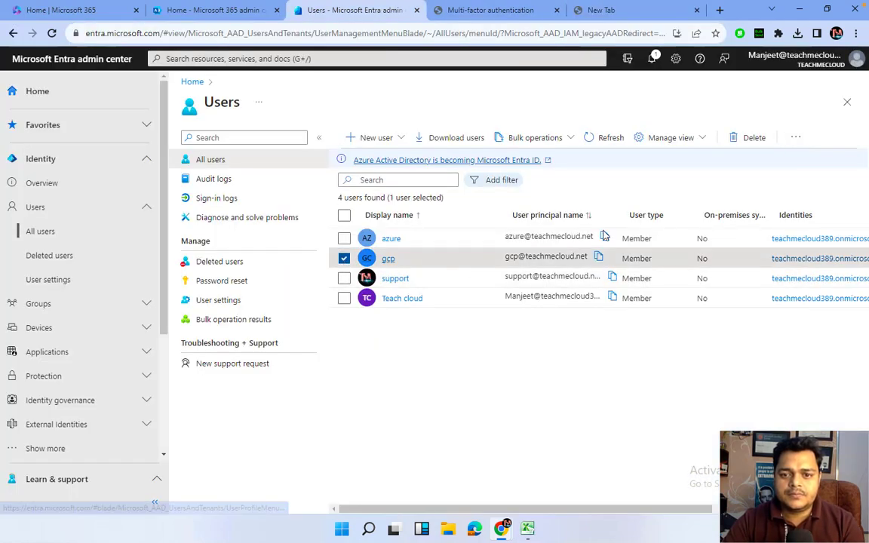
click(389, 260)
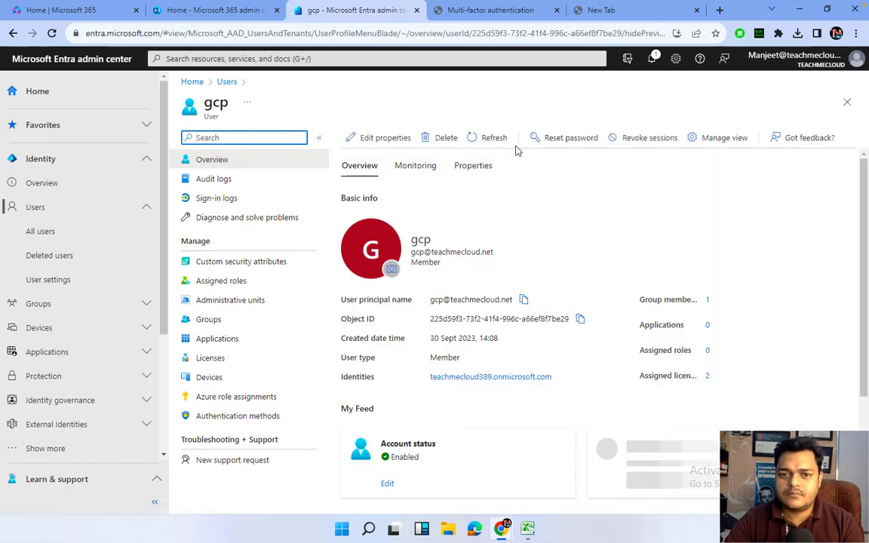
click(570, 139)
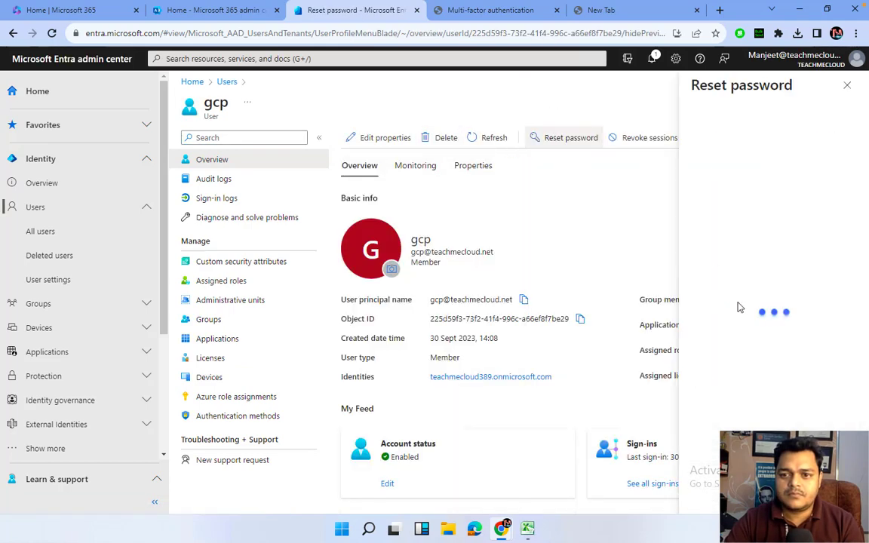
key(ctrl+Left)
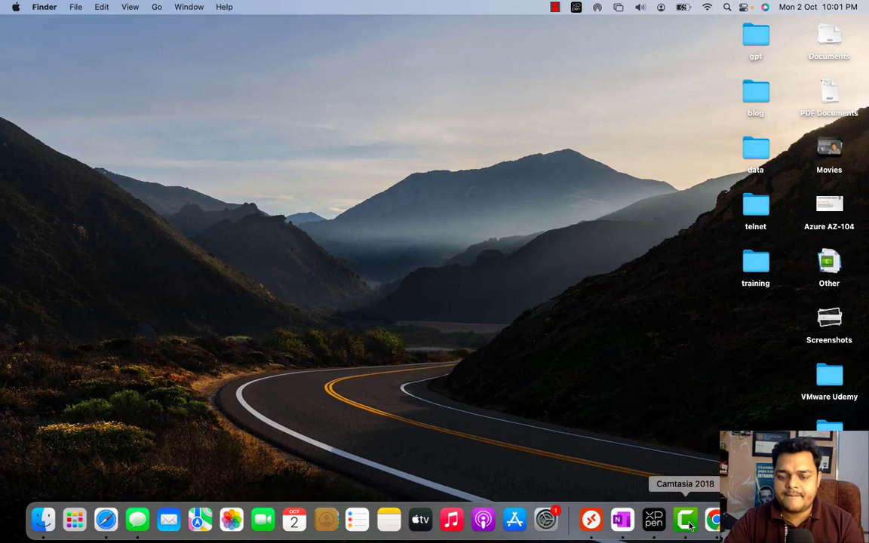
right_click(685, 519)
click(701, 387)
key(ctrl+Right)
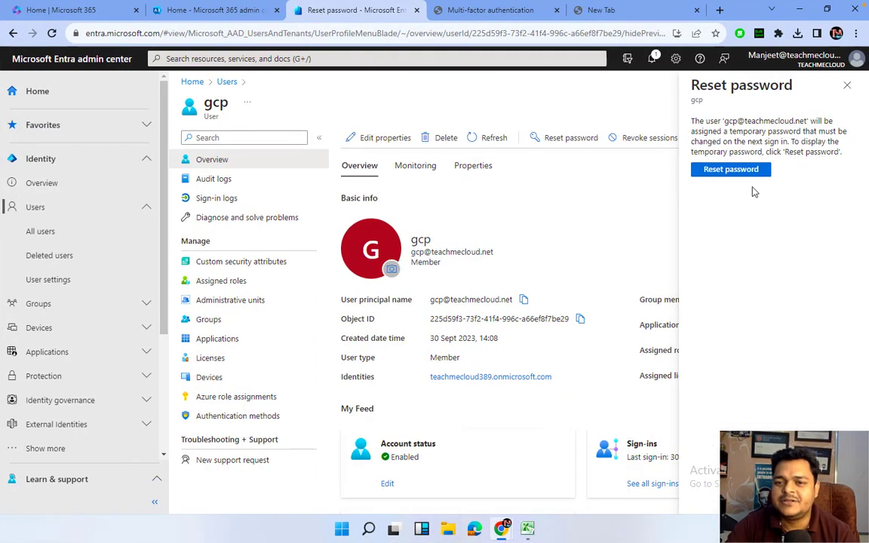
click(737, 171)
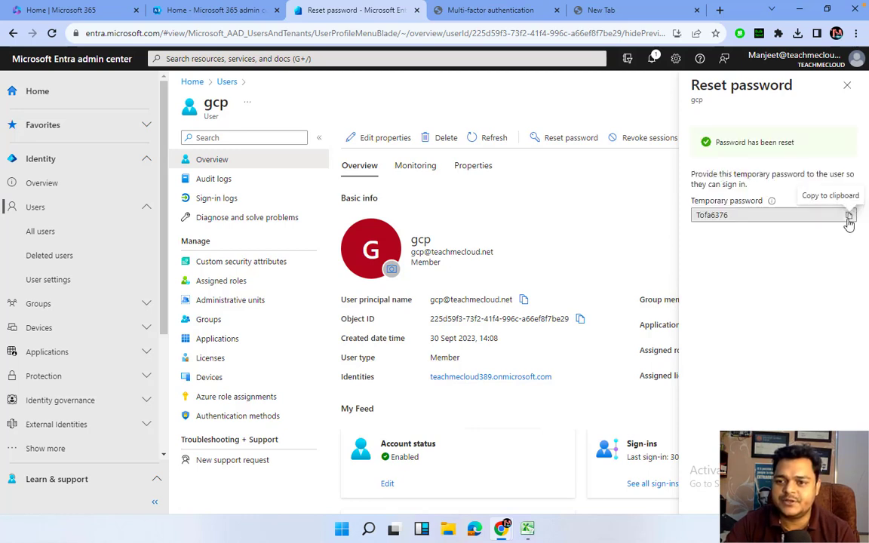
click(849, 217)
mouse_move(501, 529)
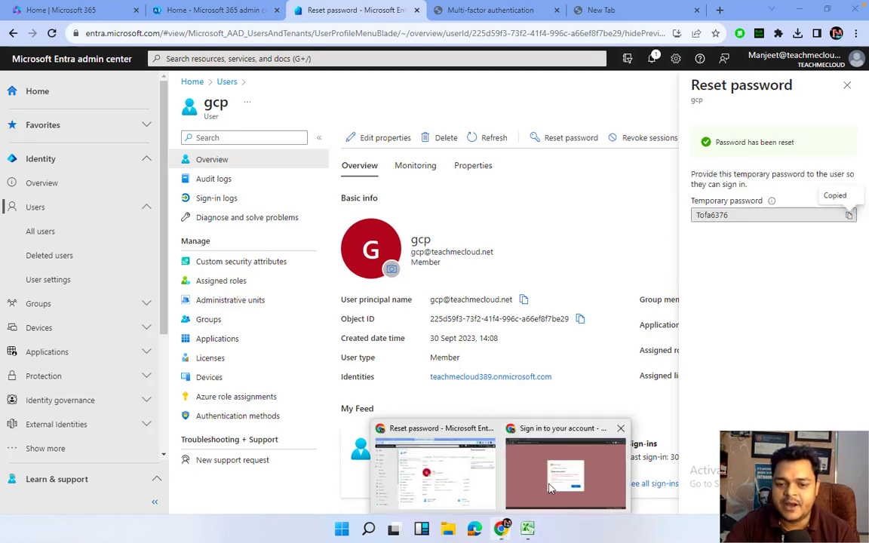
click(562, 471)
- Sign in as gcp with the pasted temporary password and continue past Action Required
click(452, 301)
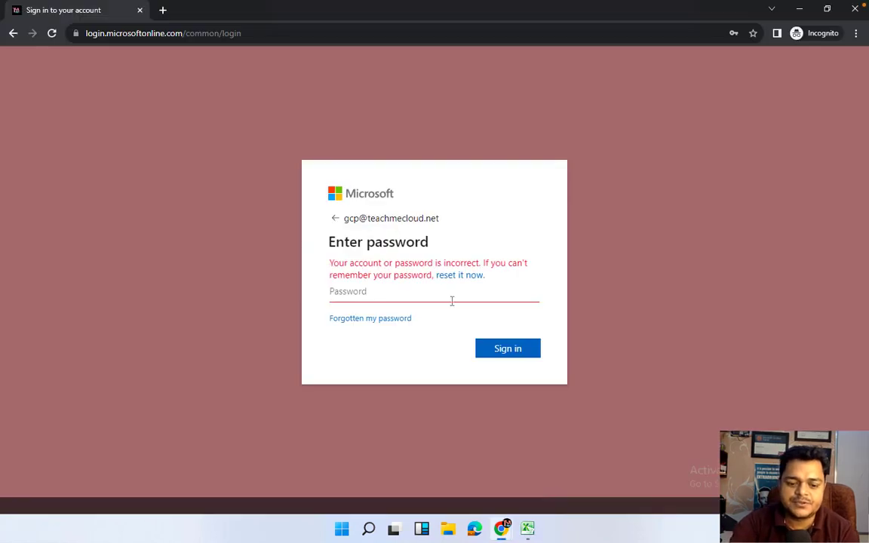
key(ctrl+v)
click(520, 348)
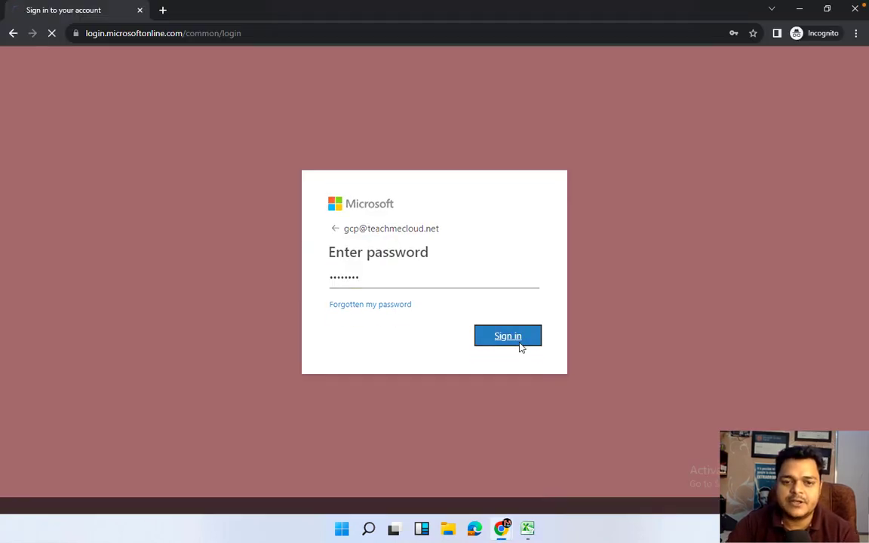
click(484, 360)
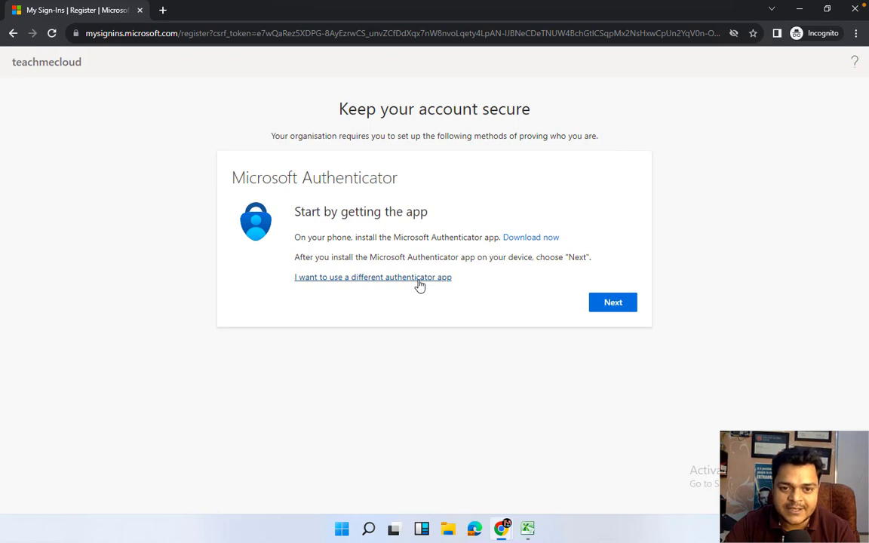
- Register a different authenticator app by QR code, verify with its six-digit code, and finish setup
click(349, 279)
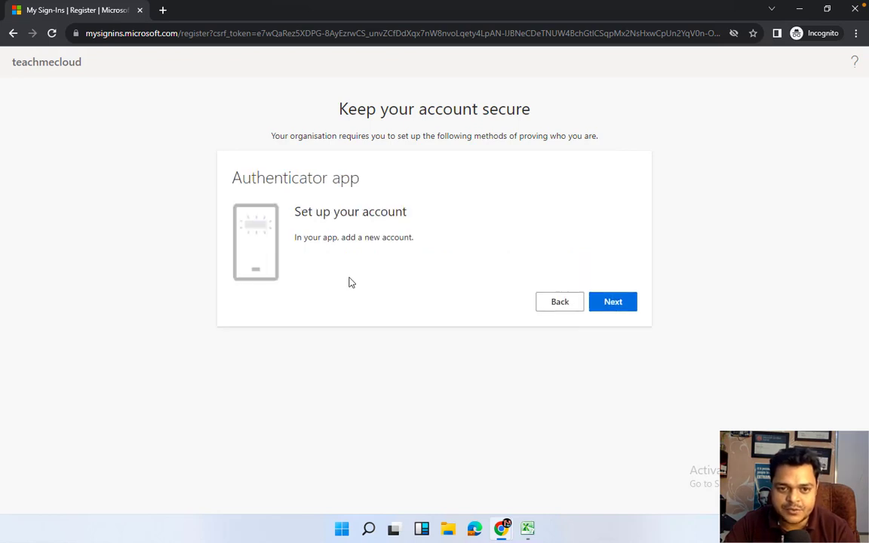
click(613, 301)
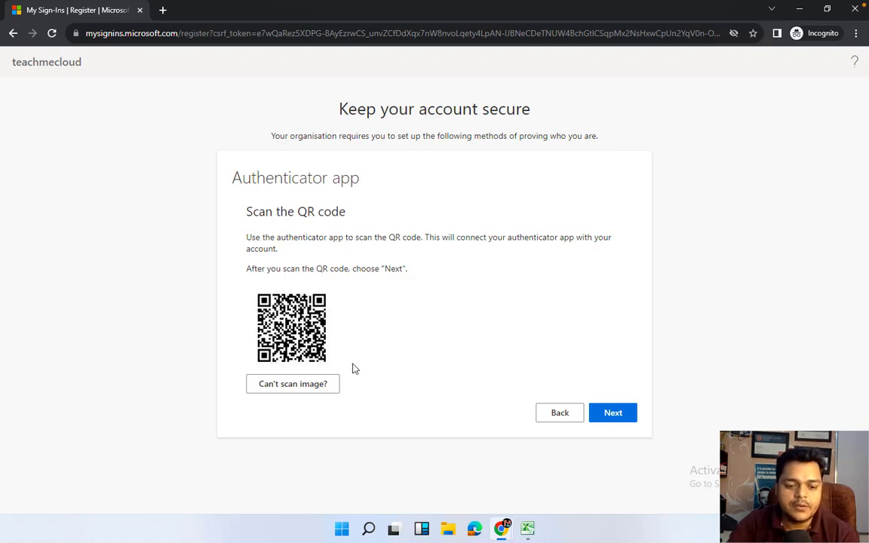
click(603, 416)
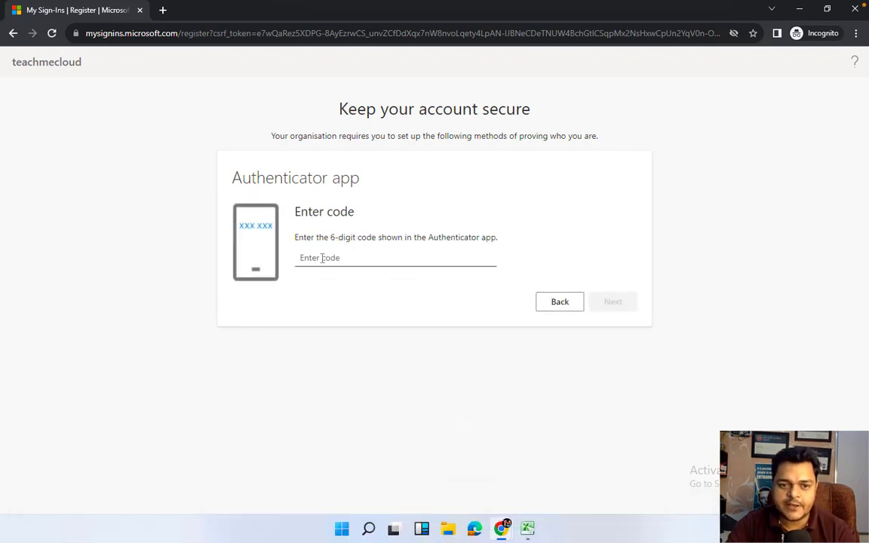
click(322, 258)
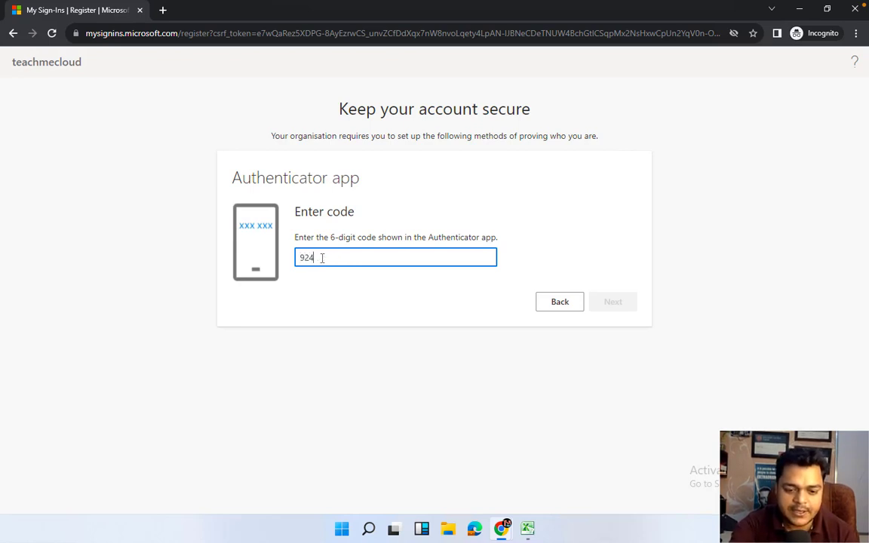
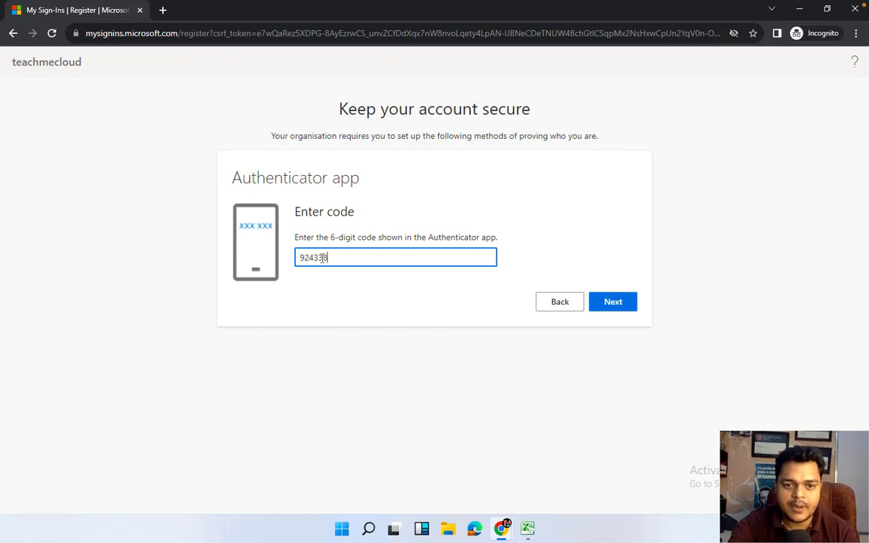
click(616, 303)
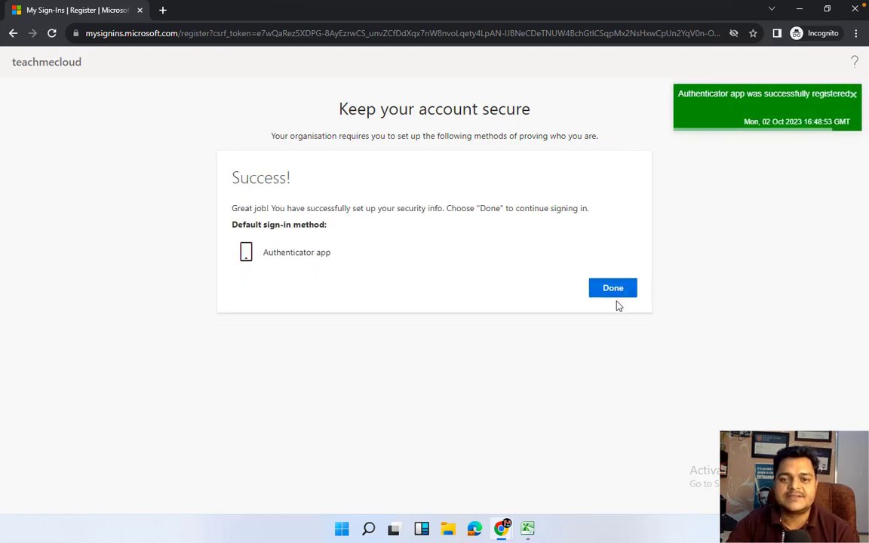
click(615, 293)
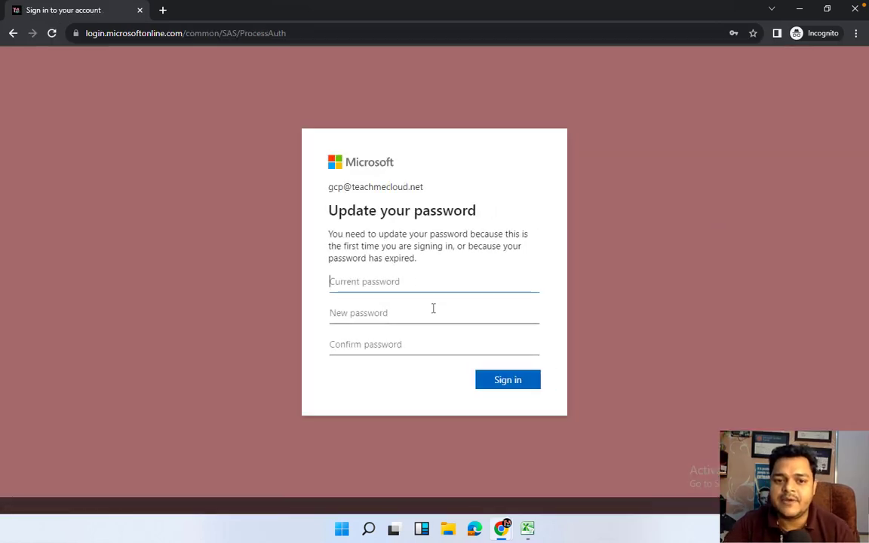
- Paste the temporary password, set and confirm the new password, and decline staying signed in
key(ctrl+v)
key(Tab)
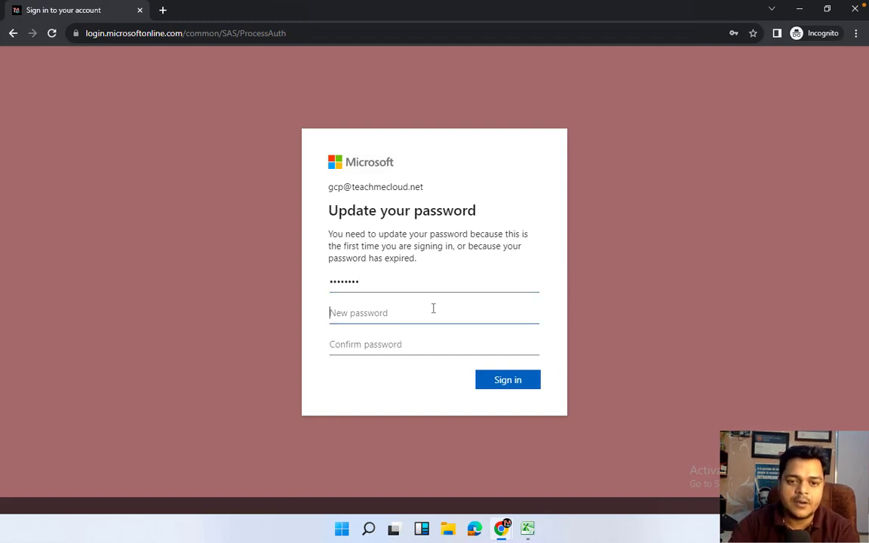
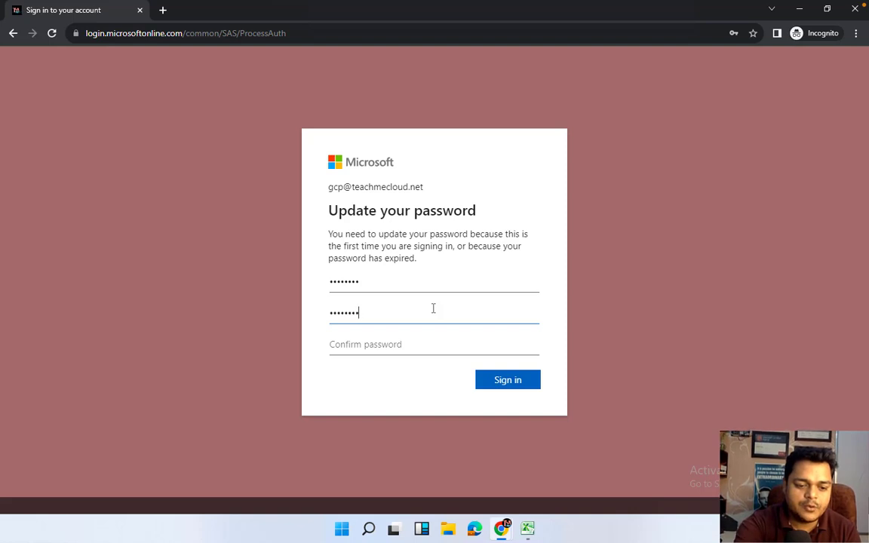
key(Tab)
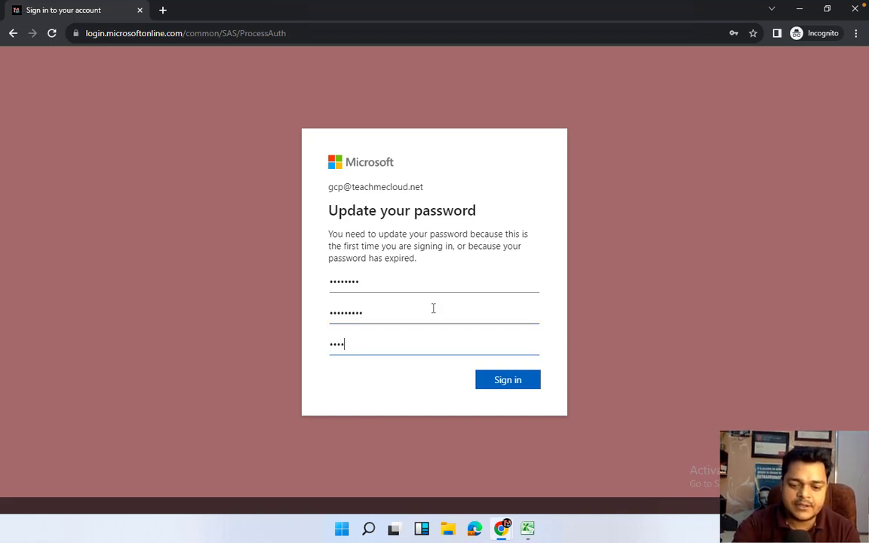
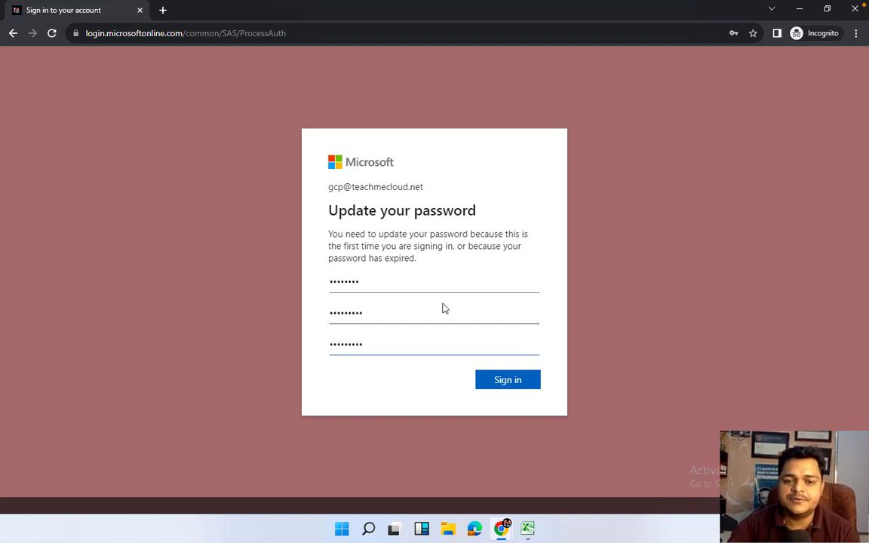
click(529, 380)
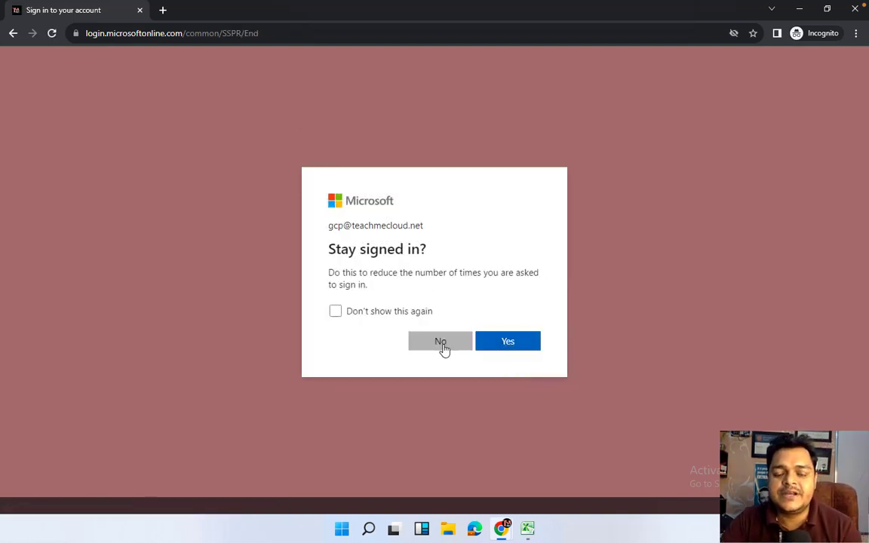
click(444, 346)
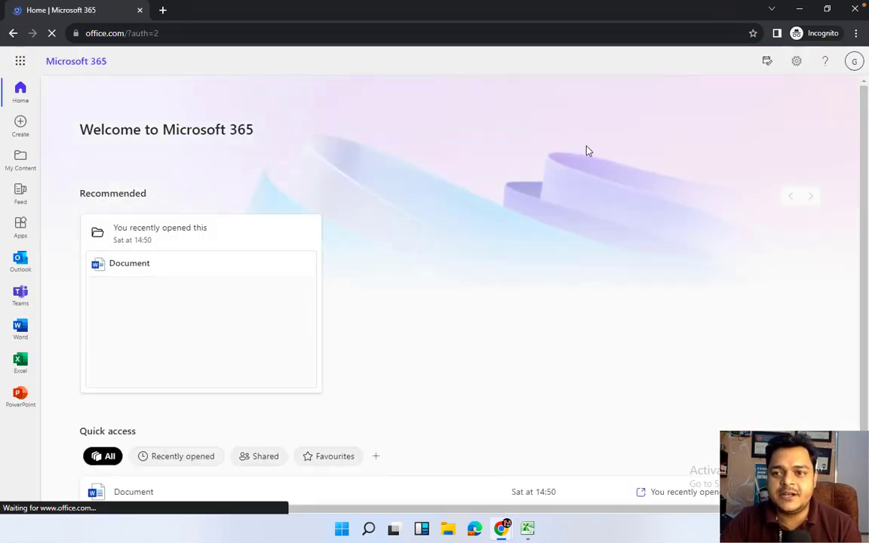
- Check the signed-in account's profile on the Microsoft 365 home page, then switch to the desktop
click(854, 61)
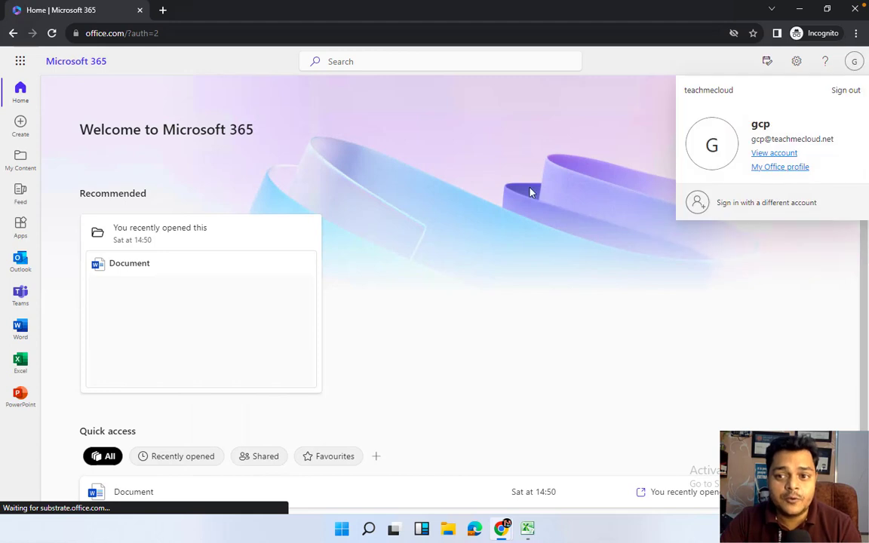
click(423, 161)
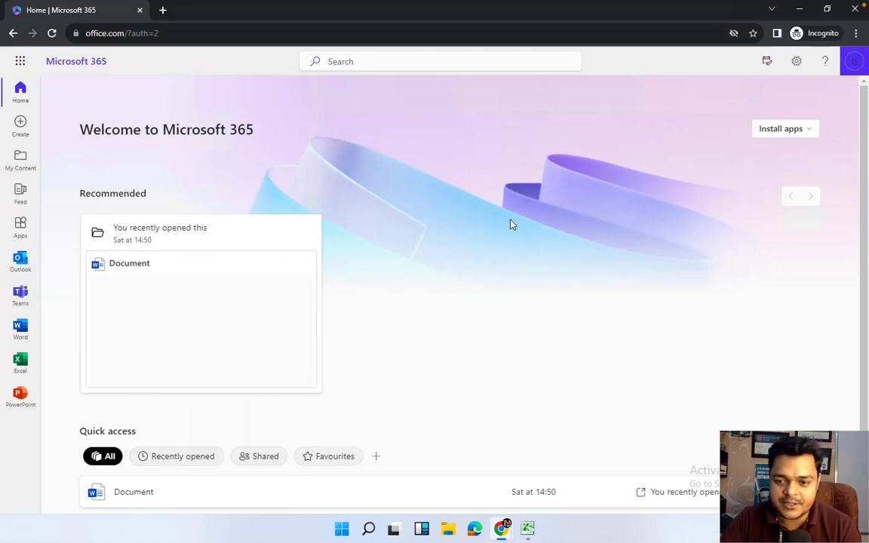
key(ctrl+Left)
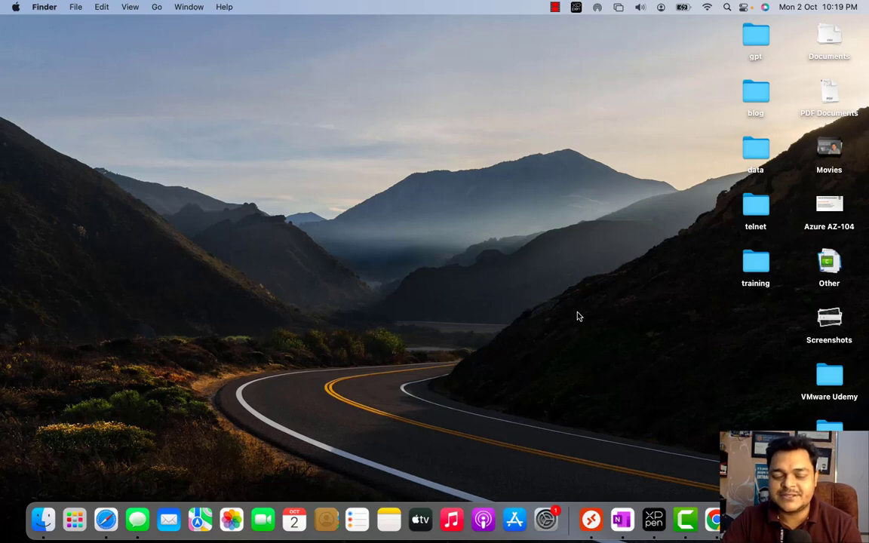
right_click(687, 525)
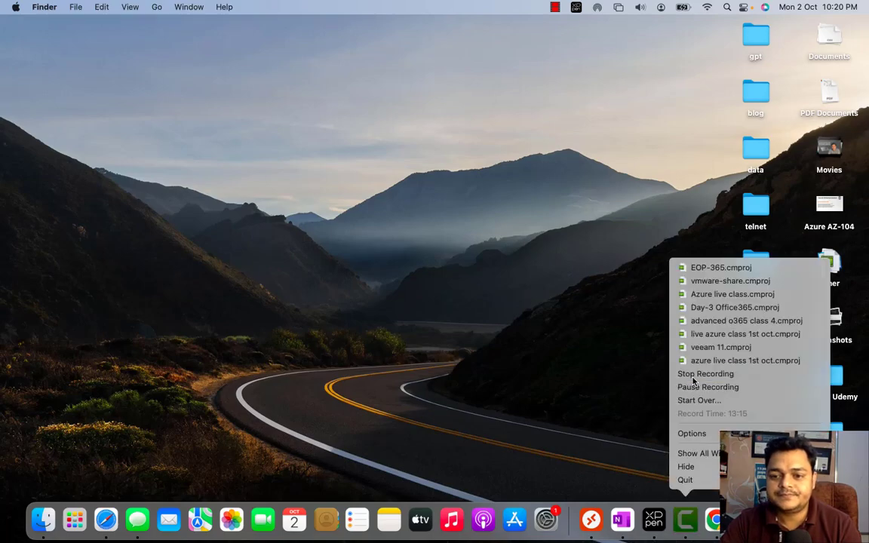